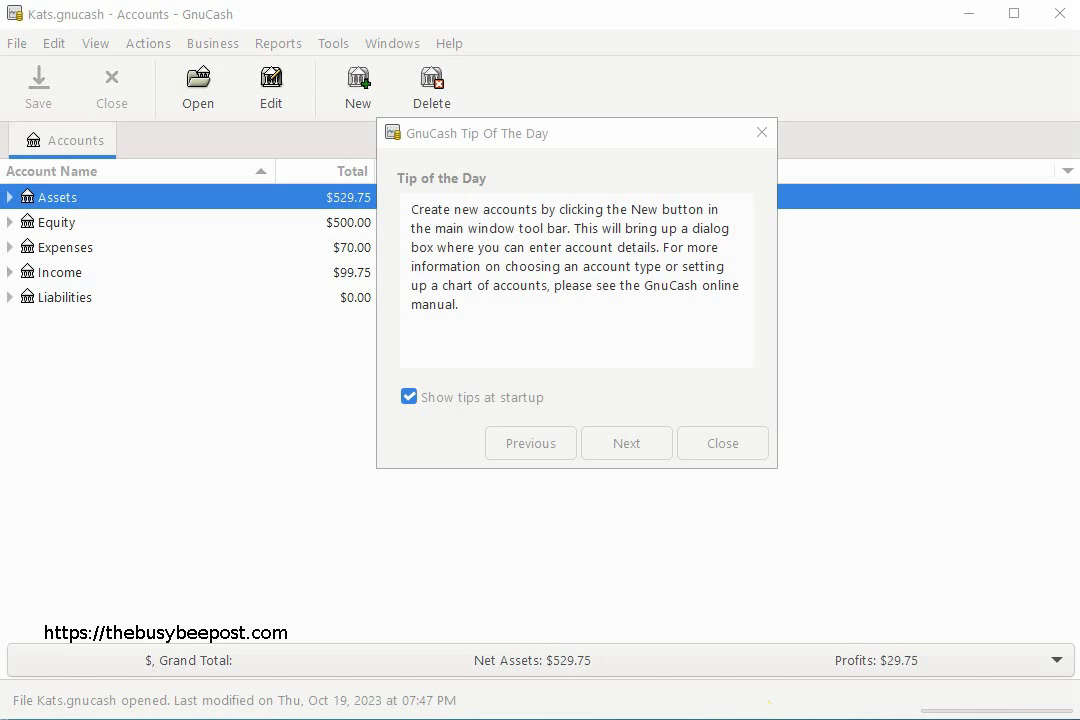
Close the Tip of the Day to reveal the Kats.gnucash account tree.
{"action": "left_click", "coordinate": [724, 445]}
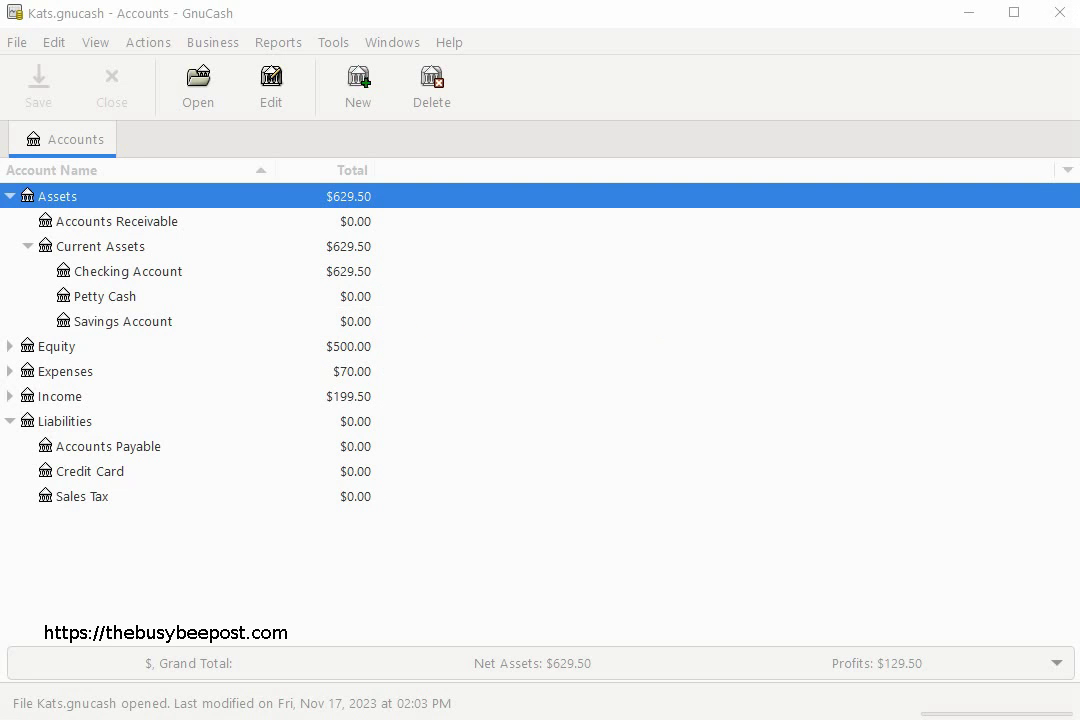
Launch the Export Transactions to CSV assistant from the File > Export menu, with Comma as the separator.
{"action": "left_click", "coordinate": [17, 43]}
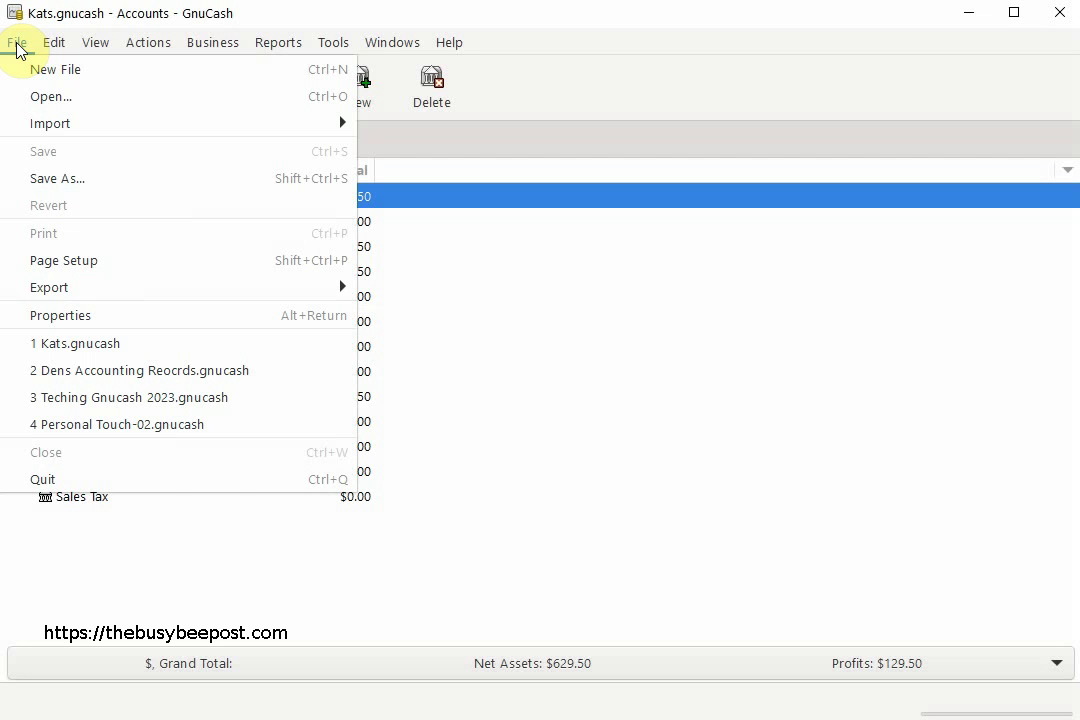
{"action": "mouse_move", "coordinate": [50, 287]}
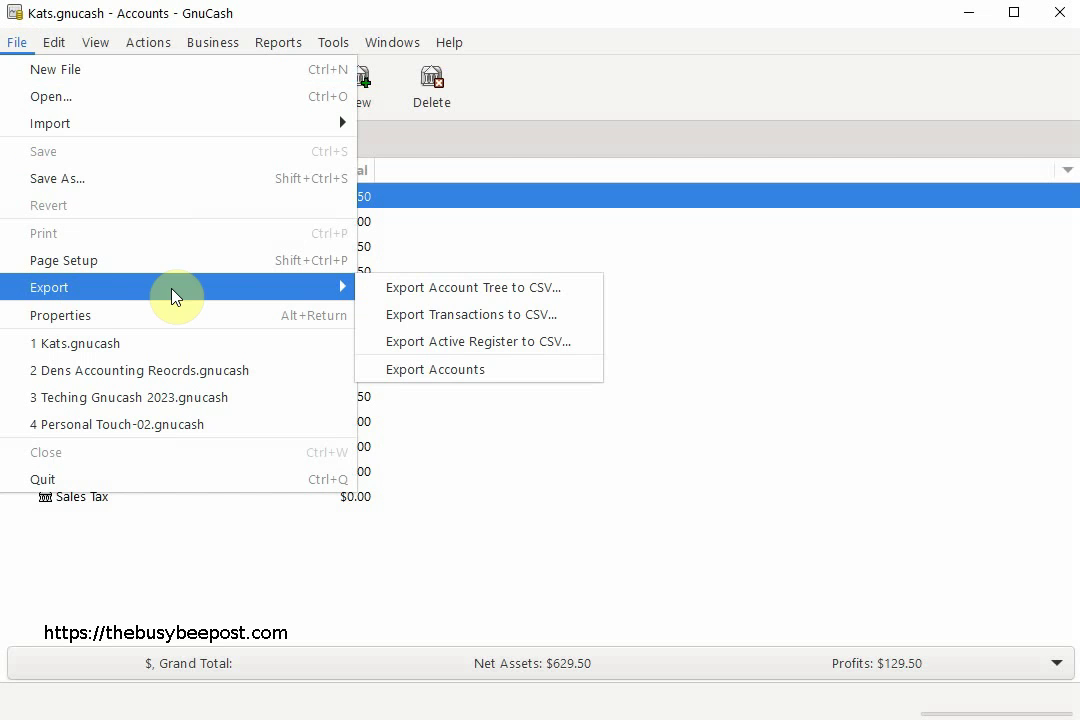
{"action": "left_click", "coordinate": [435, 316]}
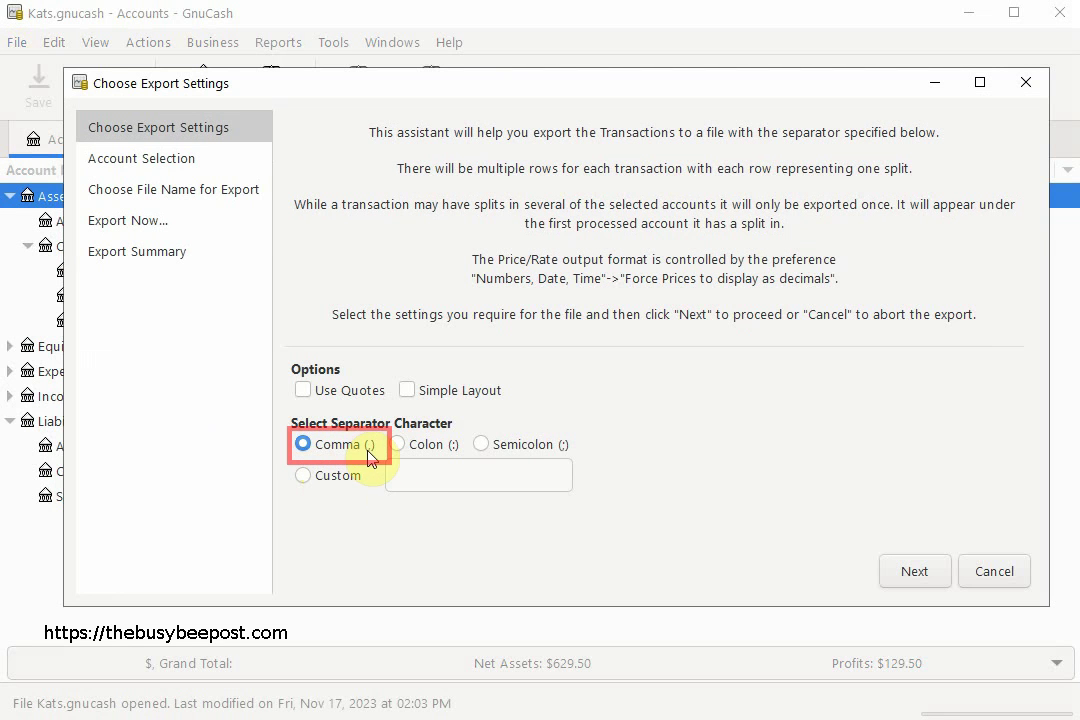
Select Income and its four subaccounts for export, five accounts in total.
{"action": "left_click", "coordinate": [915, 573]}
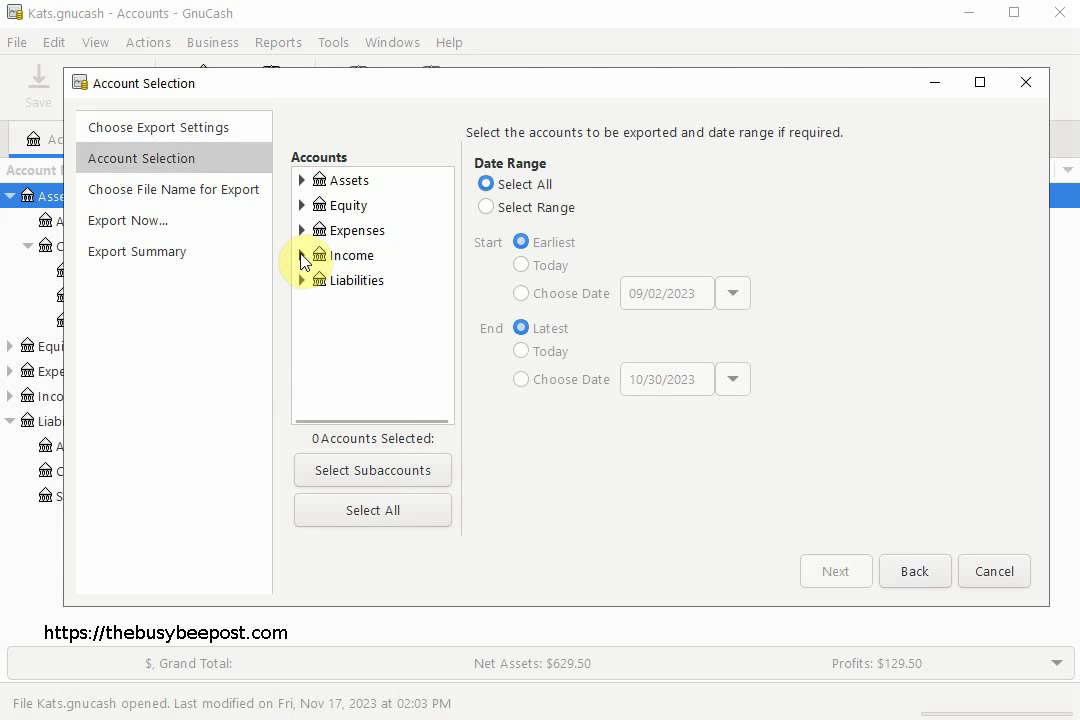
{"action": "left_click", "coordinate": [302, 257]}
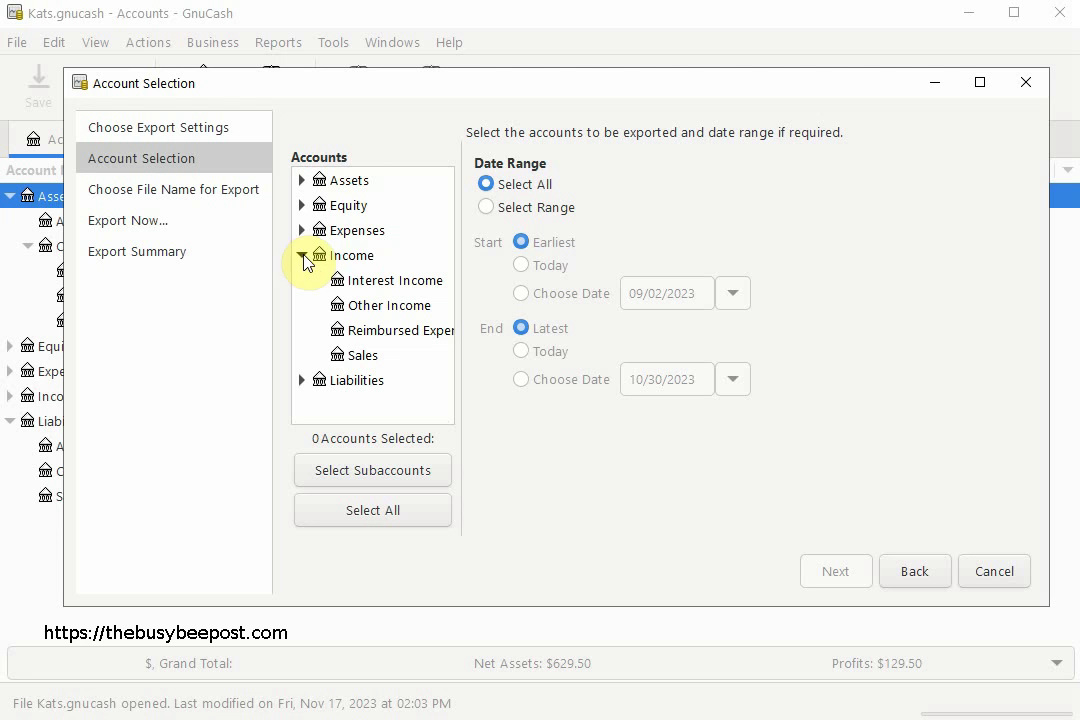
{"action": "left_click", "coordinate": [348, 262]}
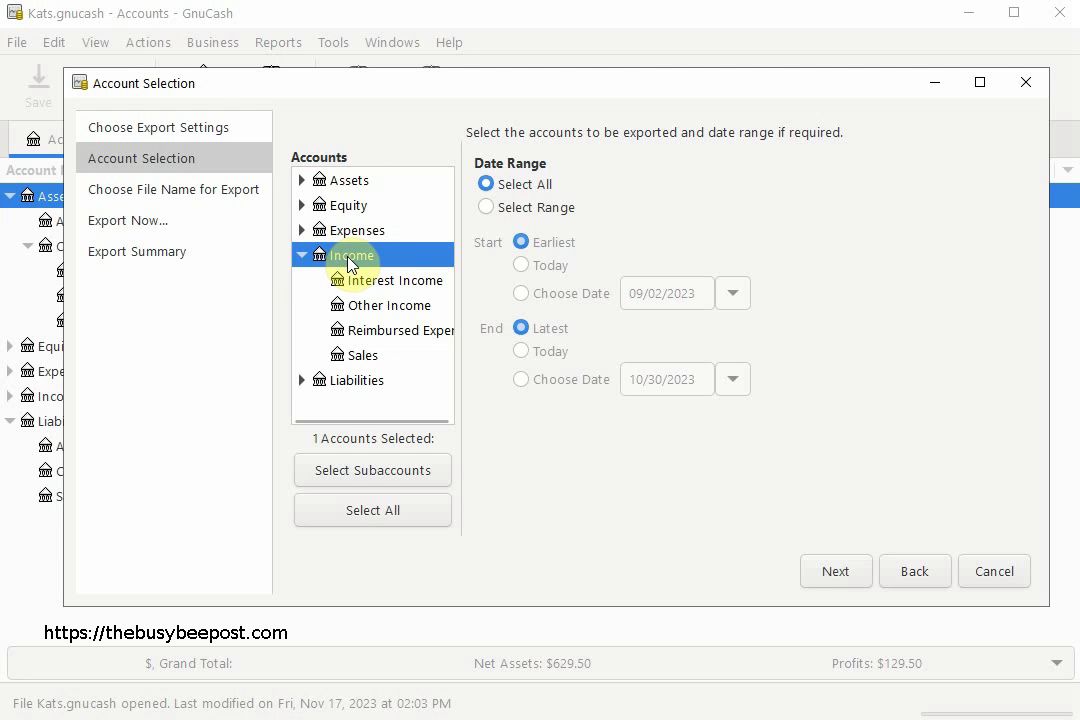
{"action": "left_click", "coordinate": [379, 471]}
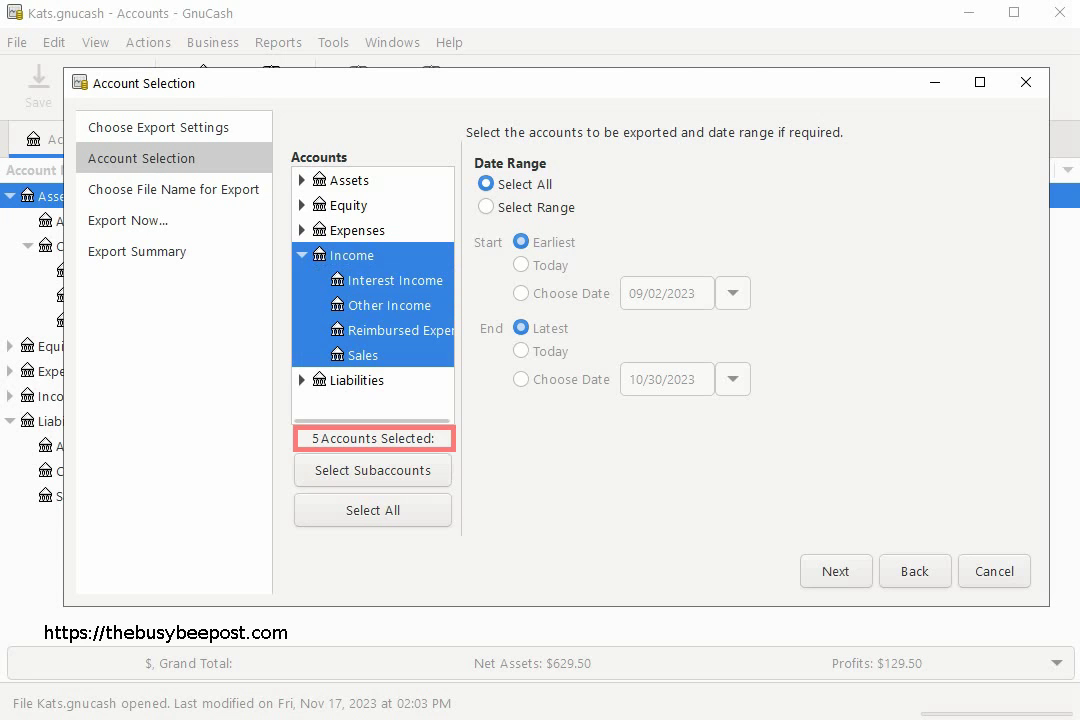
Collapse Income and select all 76 accounts for the transaction export.
{"action": "left_click", "coordinate": [402, 386]}
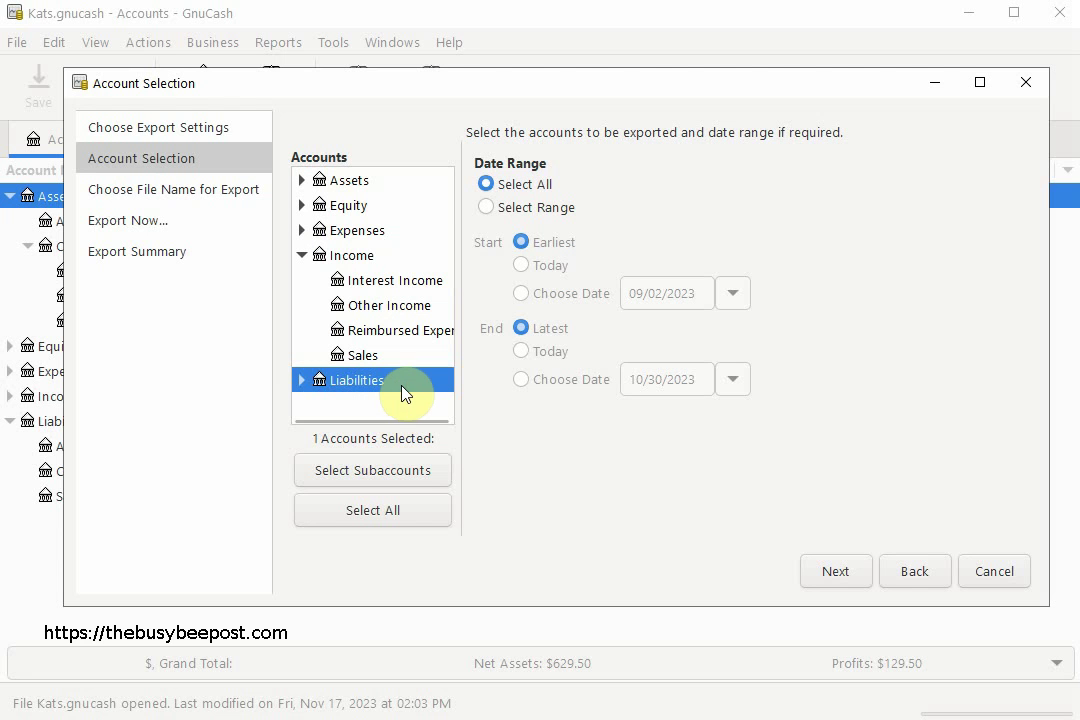
{"action": "left_click", "coordinate": [302, 255]}
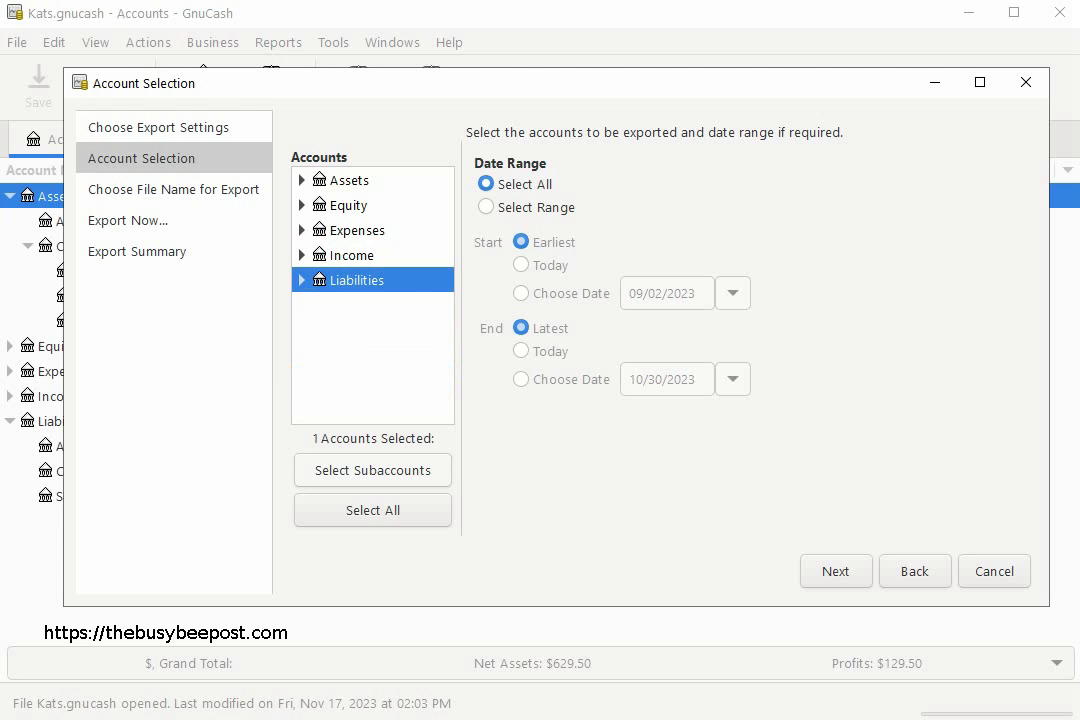
{"action": "left_click", "coordinate": [387, 520]}
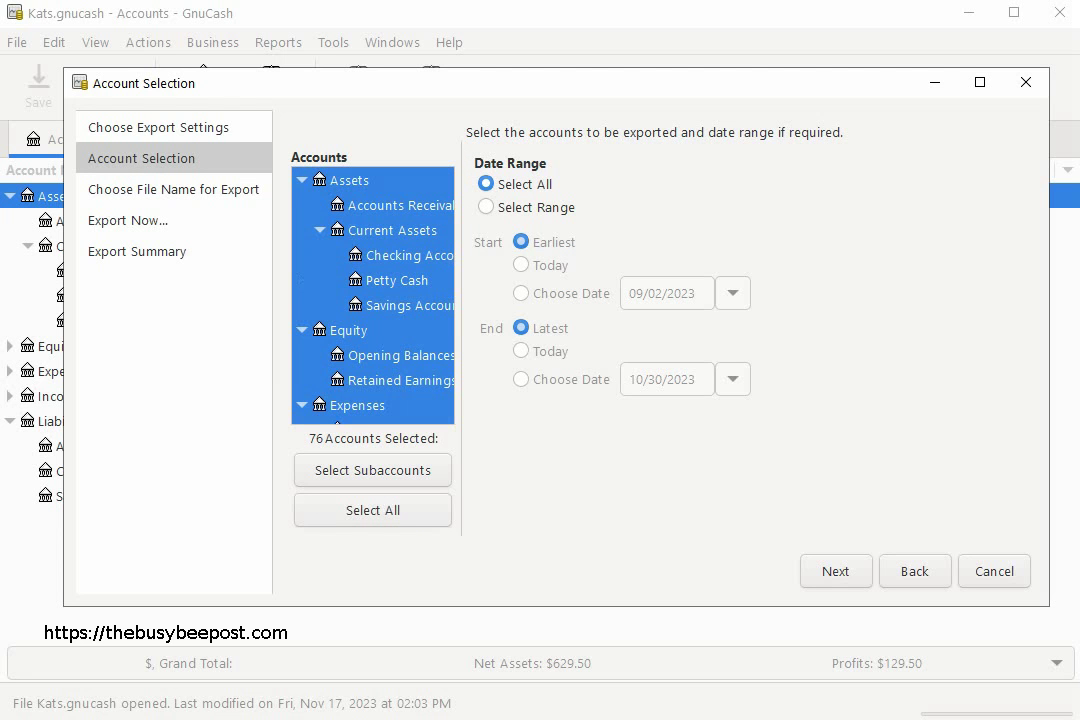
{"action": "left_click", "coordinate": [486, 208]}
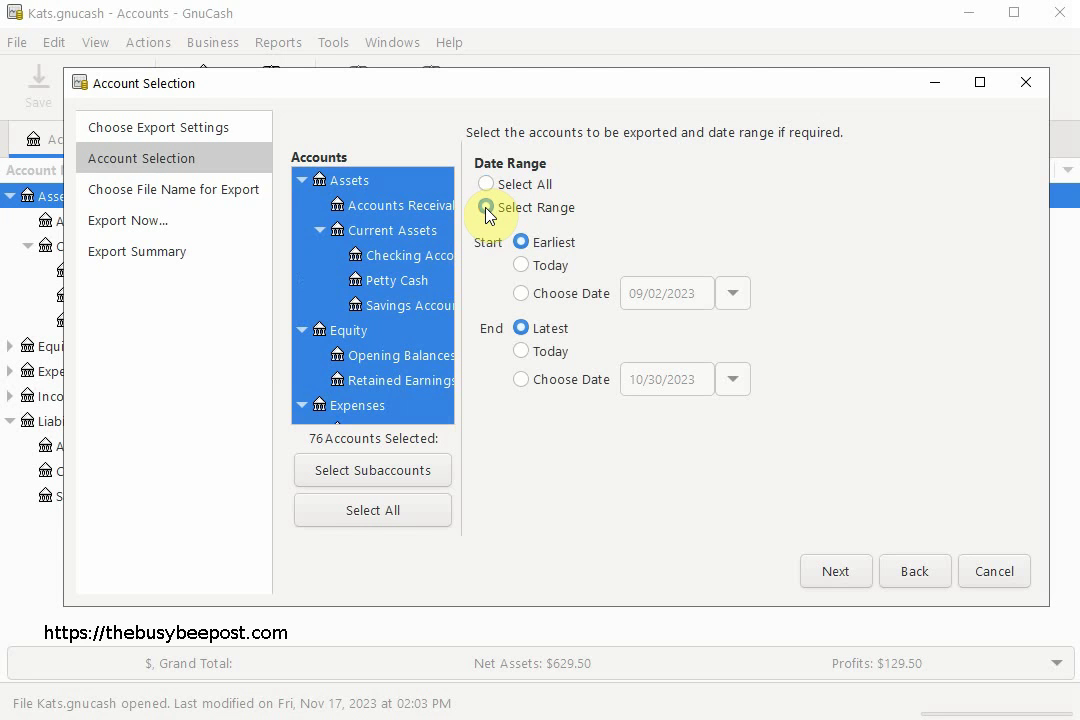
{"action": "left_click", "coordinate": [523, 295]}
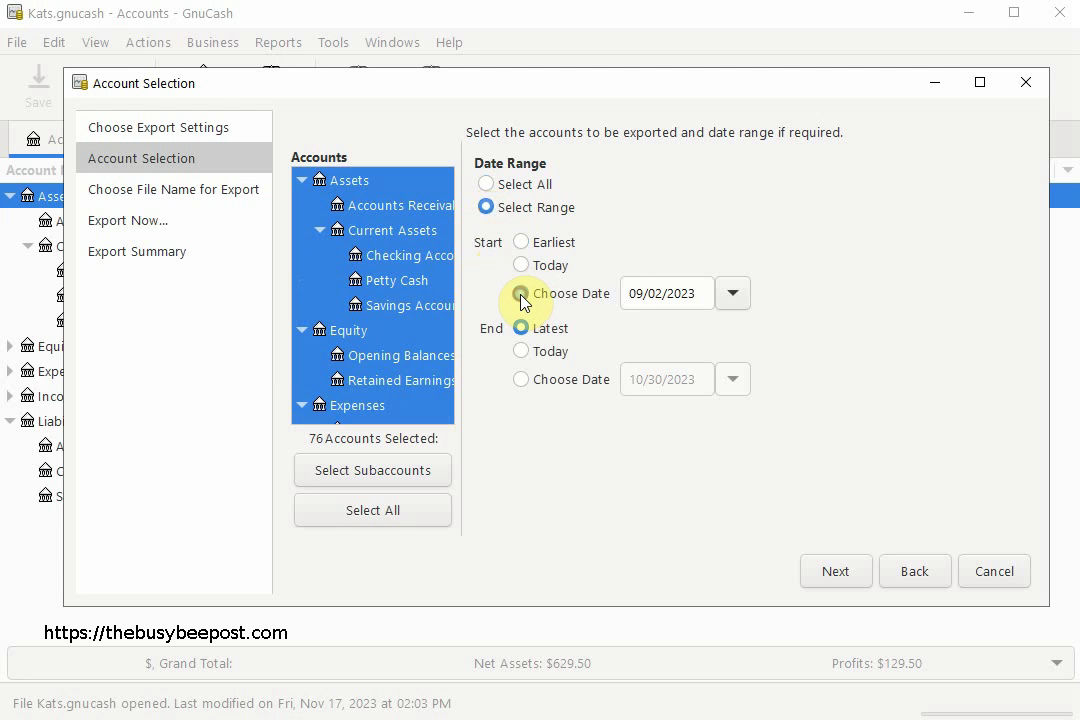
{"action": "left_click", "coordinate": [733, 296]}
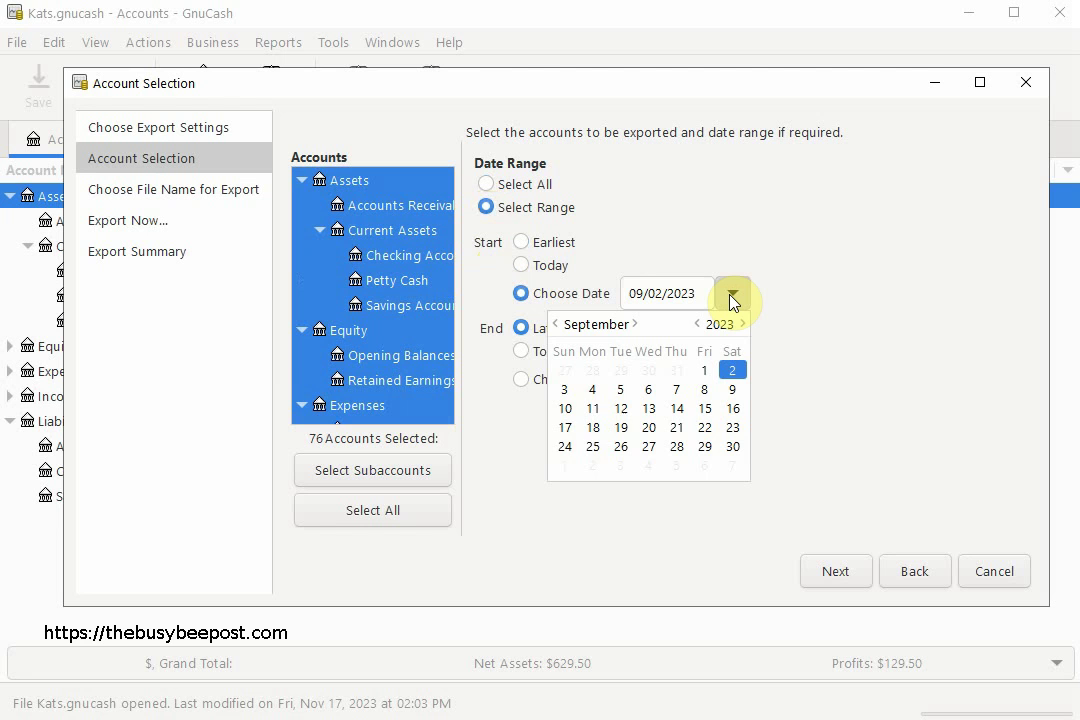
{"action": "left_click", "coordinate": [733, 296]}
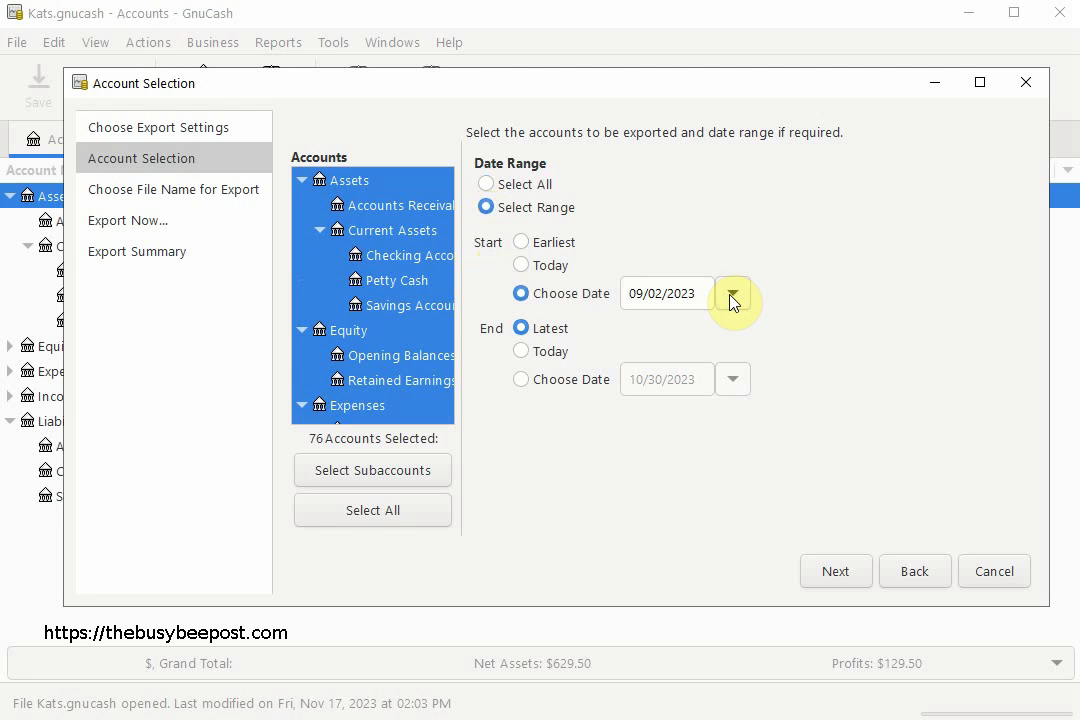
{"action": "left_click", "coordinate": [520, 386]}
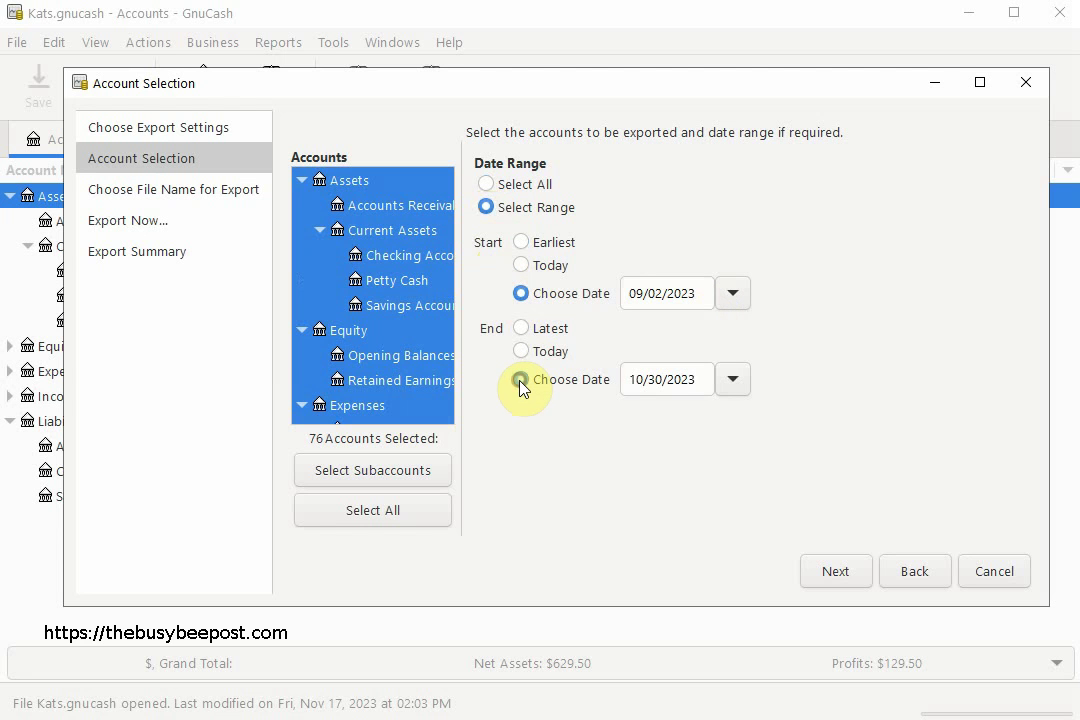
{"action": "left_click", "coordinate": [736, 388]}
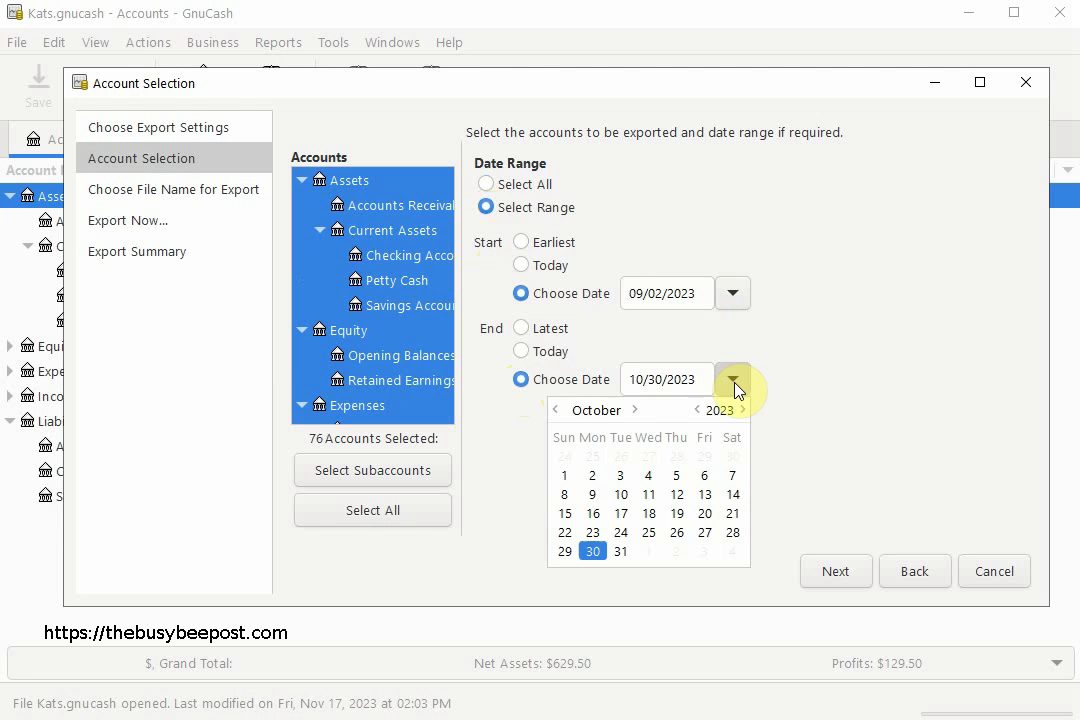
{"action": "left_click", "coordinate": [735, 385]}
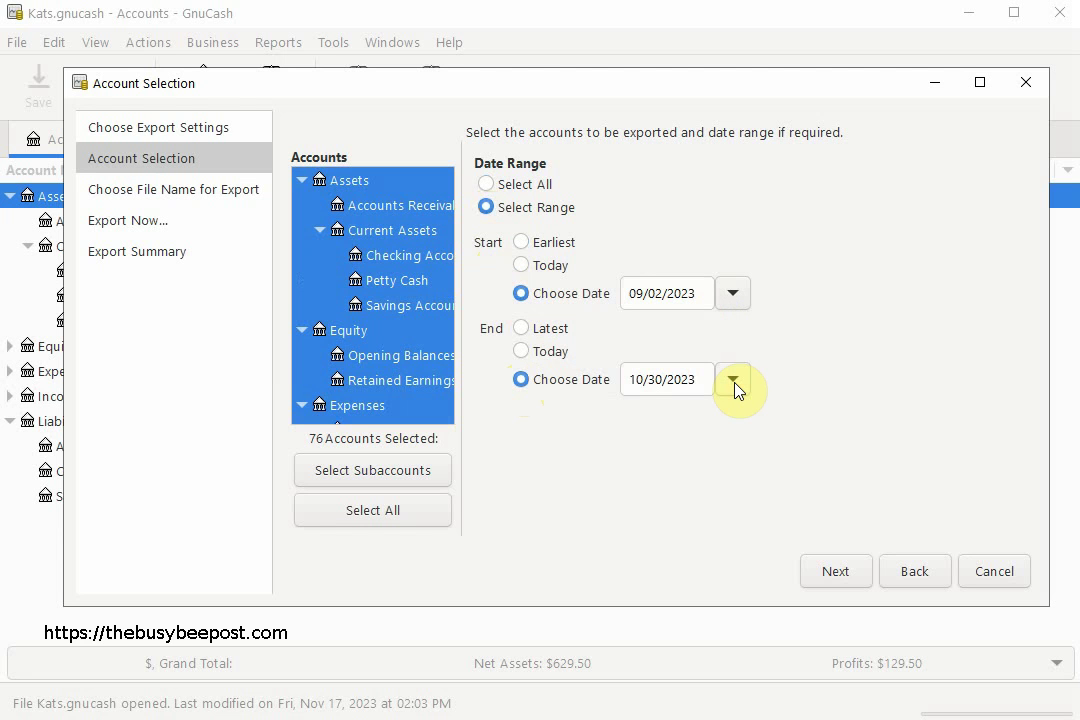
{"action": "left_click", "coordinate": [487, 186]}
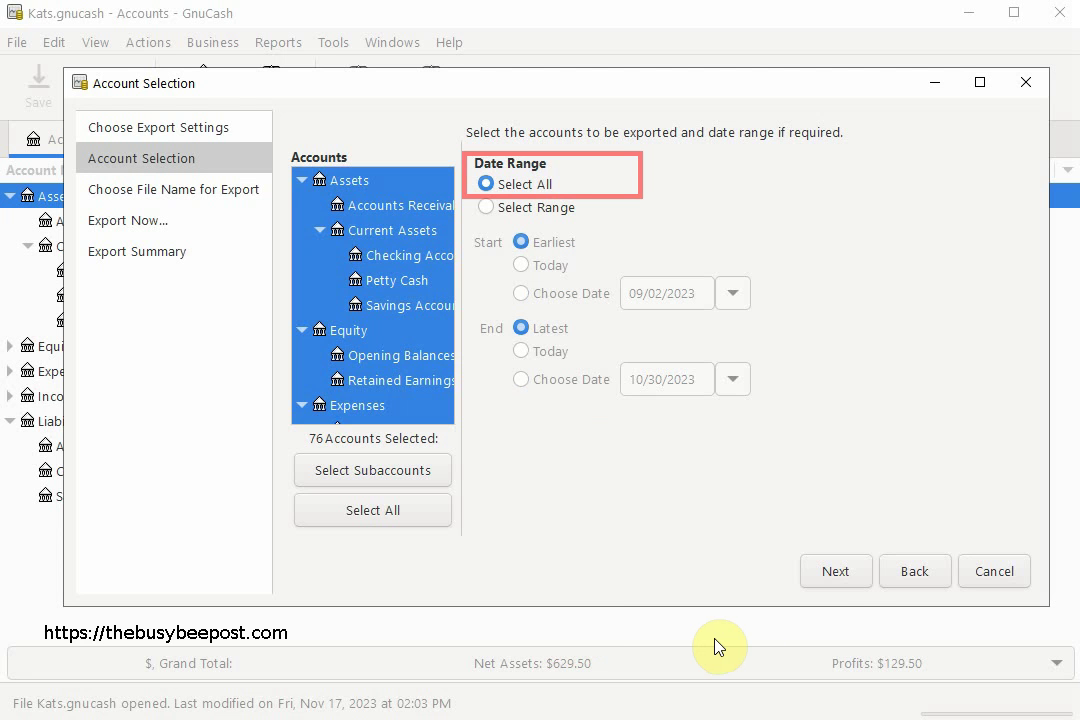
Advance to the file name page and enter 'My Transactions' as the export name.
{"action": "left_click", "coordinate": [838, 572]}
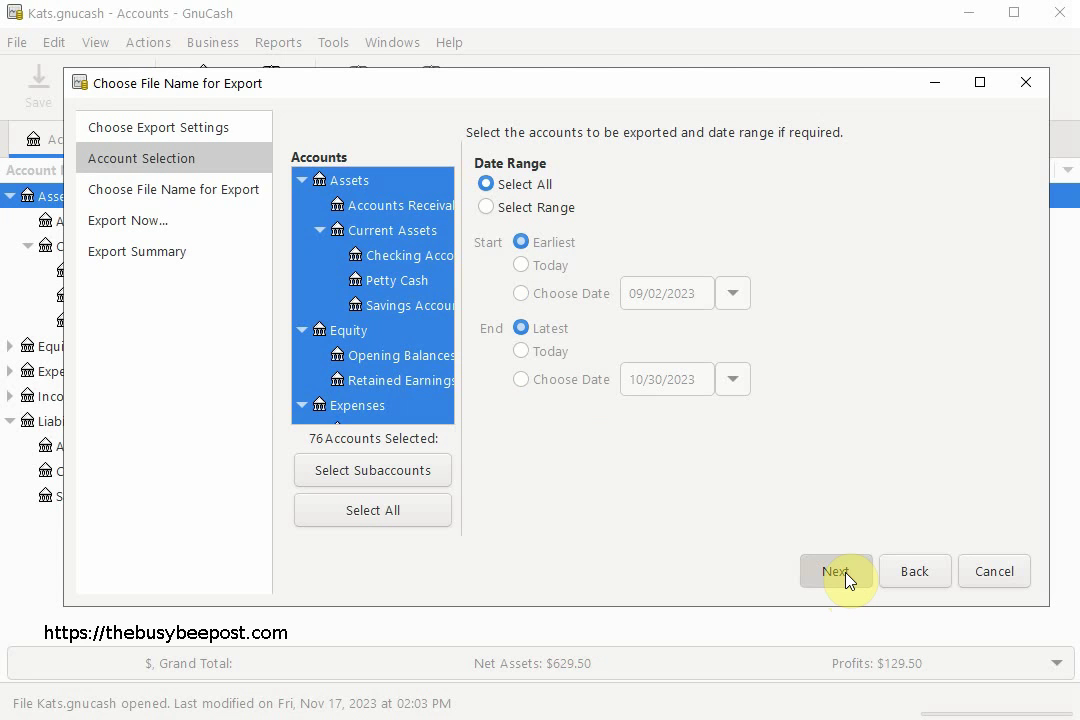
{"action": "left_click", "coordinate": [846, 575]}
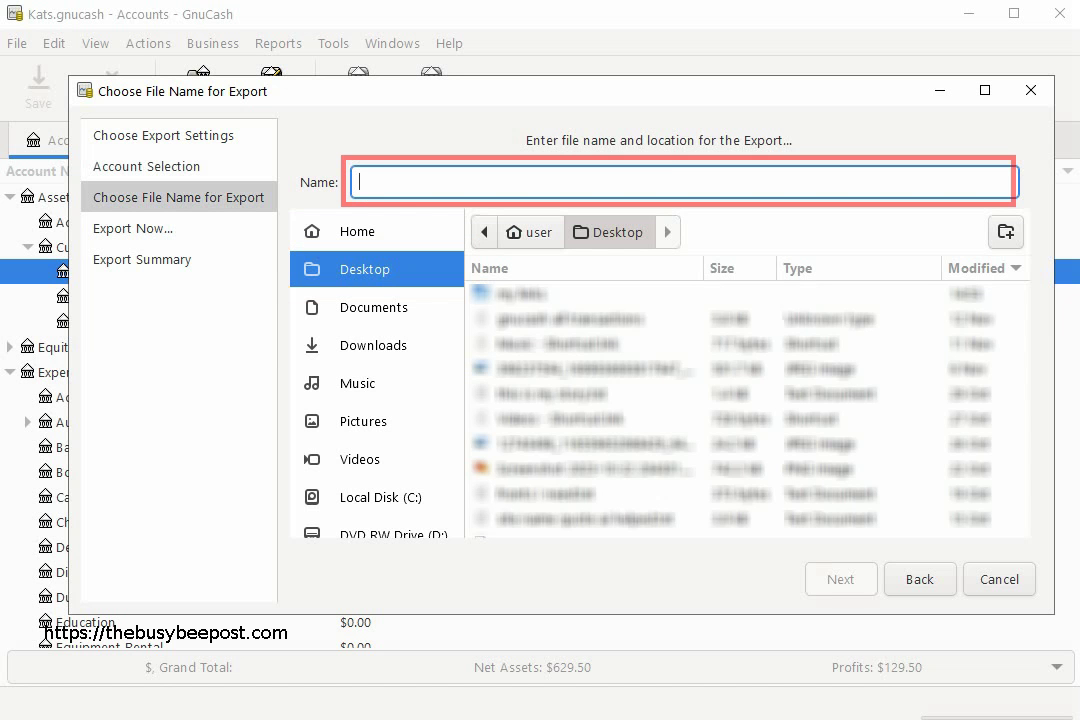
{"action": "type", "text": "My Tr"}
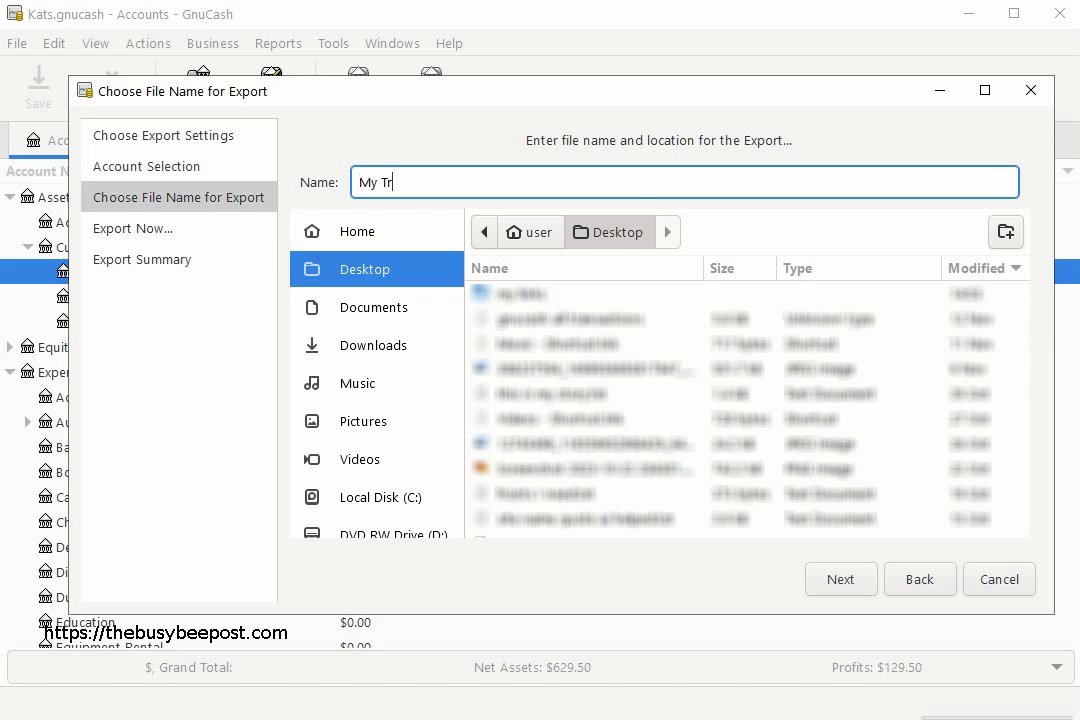
{"action": "type", "text": "ansactions"}
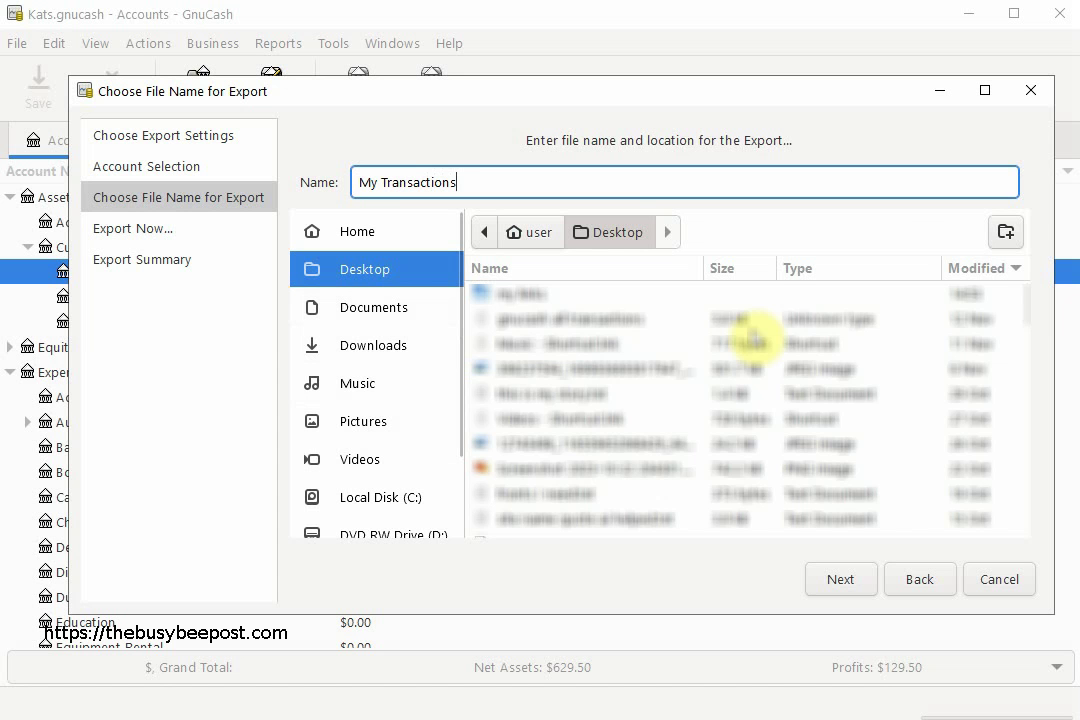
Create a 'Gnucash Transactions' folder on the Desktop to hold the export.
{"action": "left_click", "coordinate": [1004, 236]}
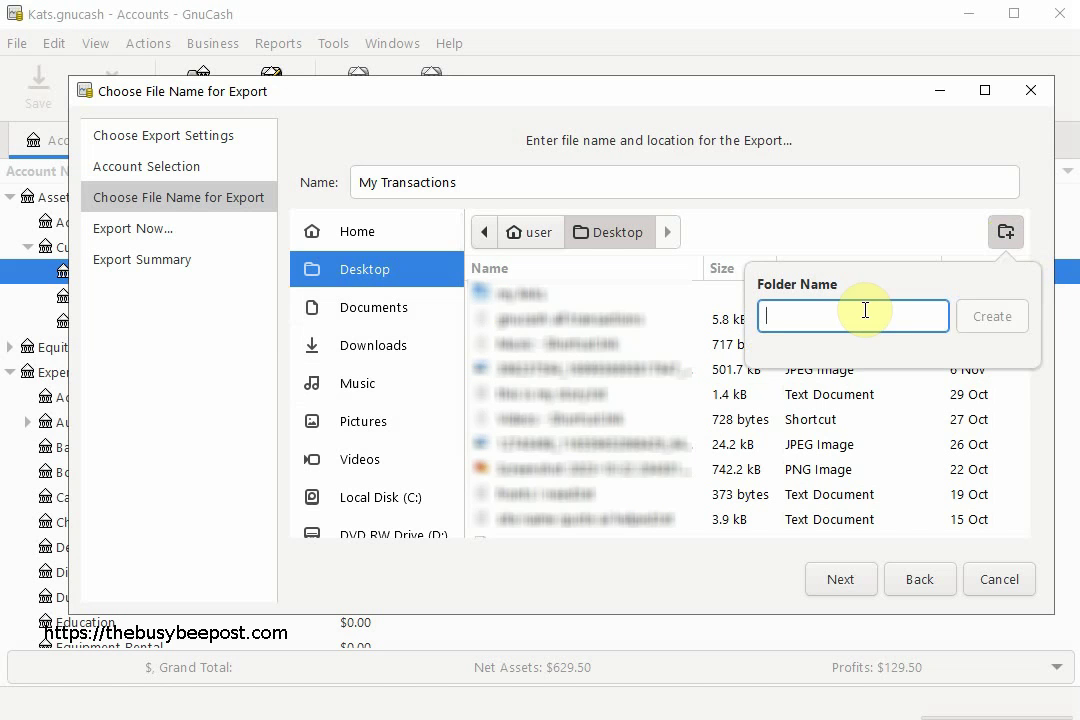
{"action": "type", "text": "Gnucash Transactions"}
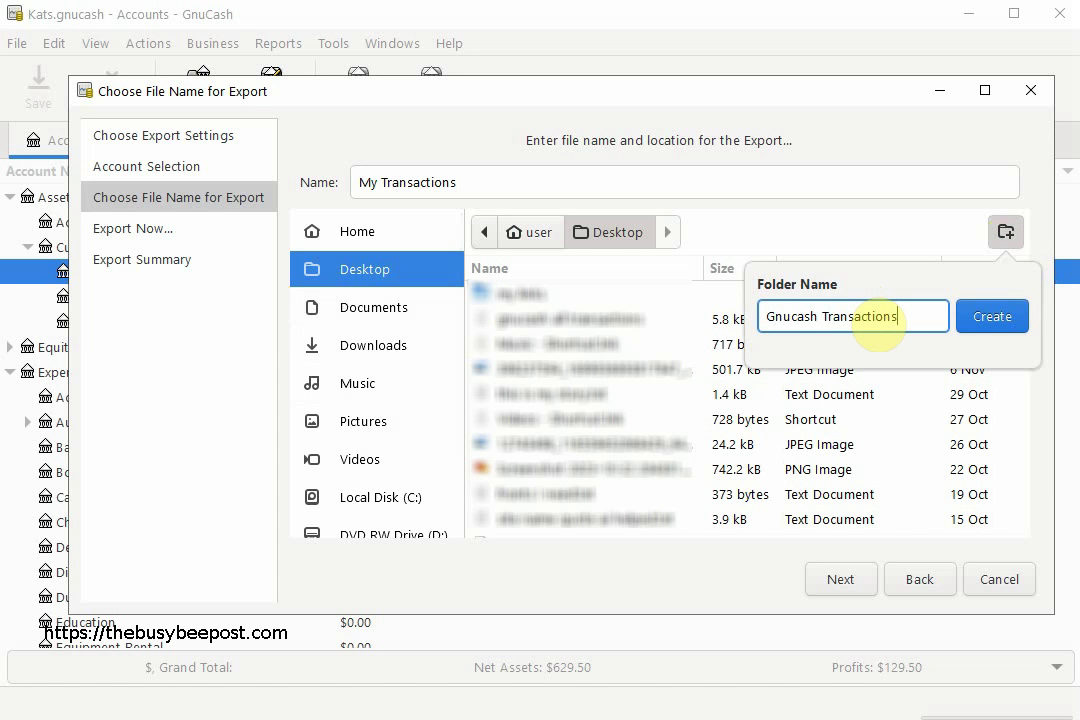
{"action": "left_click", "coordinate": [1000, 317]}
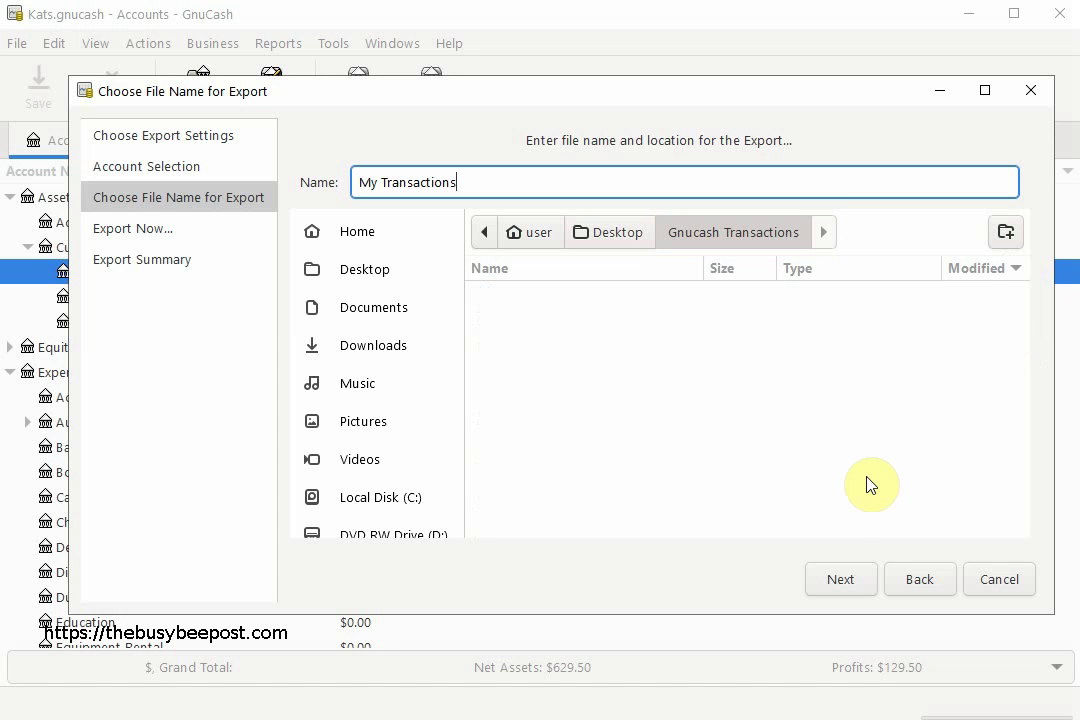
Apply the export, writing all 76 accounts to My Transactions.
{"action": "left_click", "coordinate": [840, 581]}
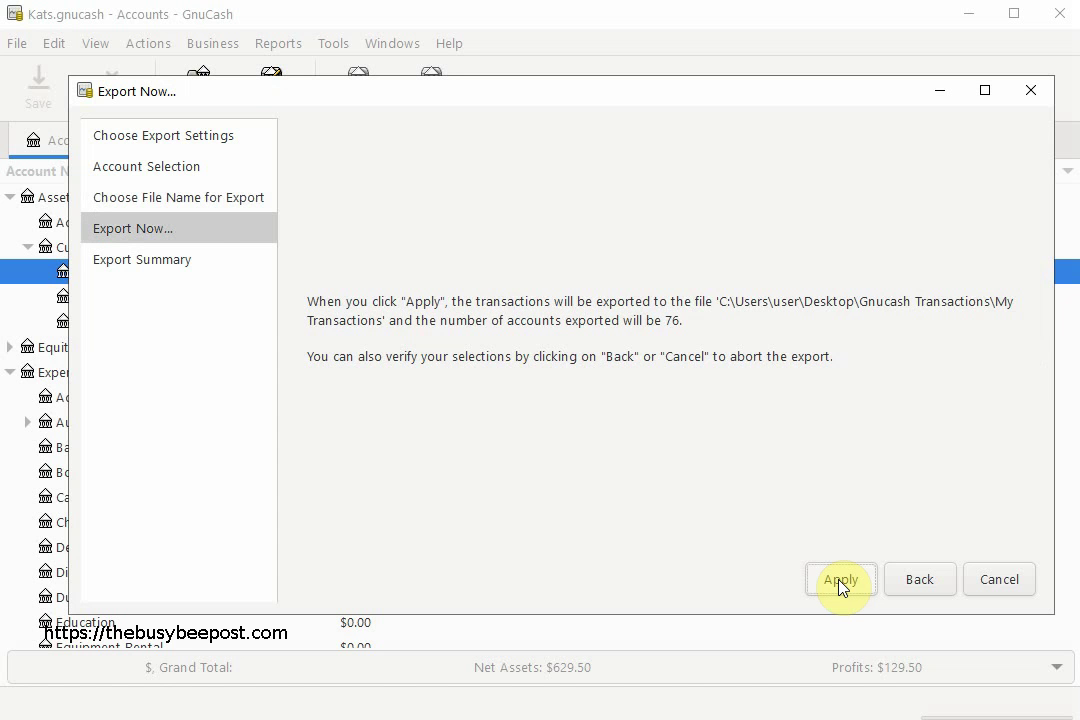
{"action": "left_click", "coordinate": [840, 581]}
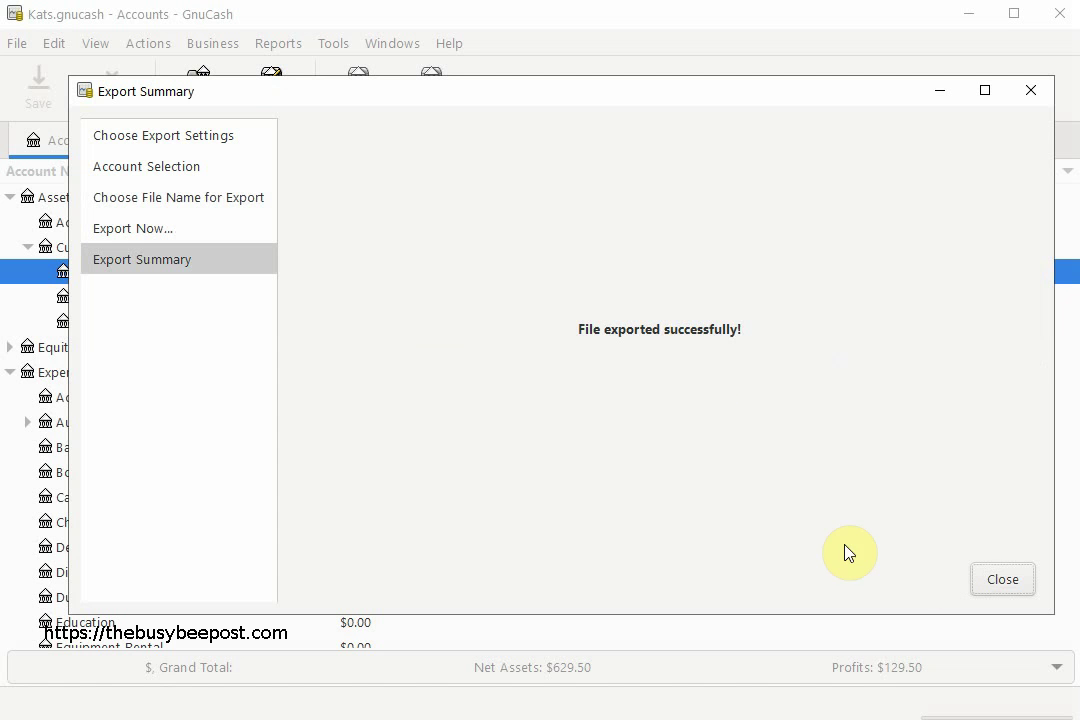
Close the export assistant and drag the Gnucash Transactions desktop icon away from the corner.
{"action": "left_click", "coordinate": [1003, 580]}
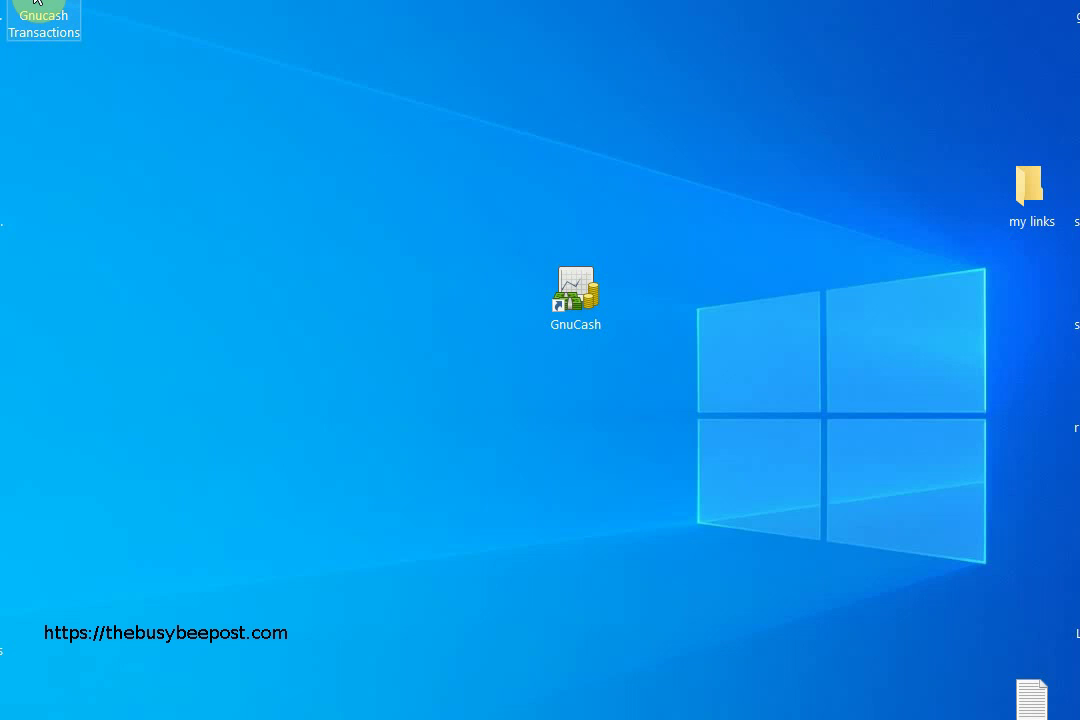
{"action": "left_click_drag", "start_coordinate": [36, 2], "coordinate": [272, 172]}
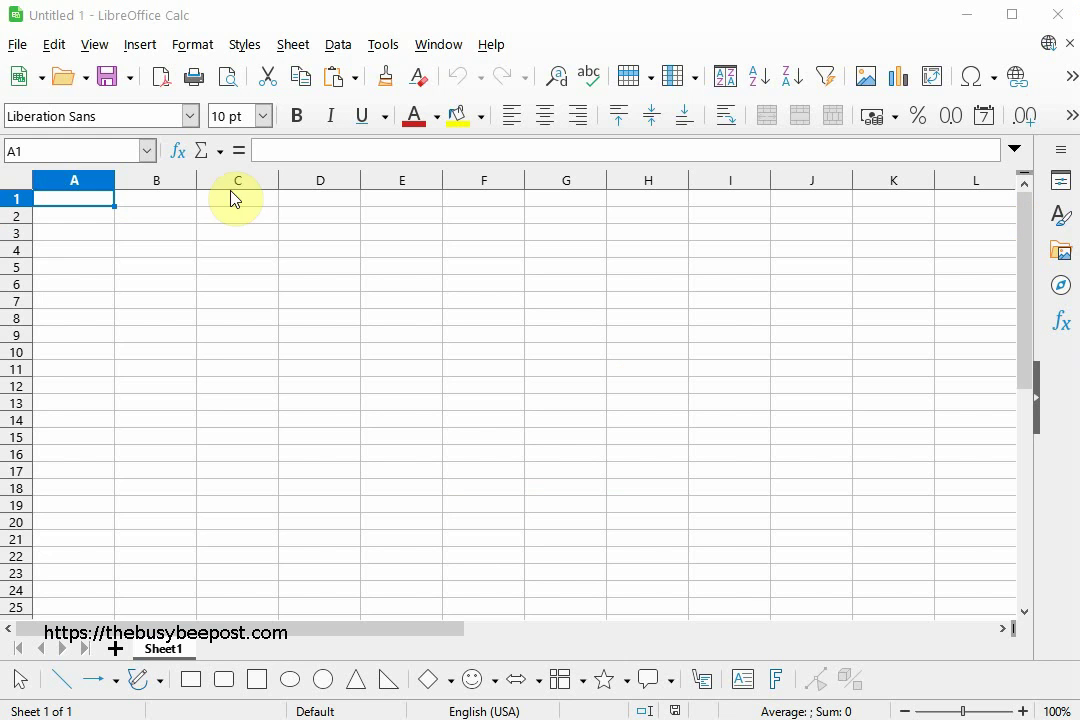
Open My Transactions from Desktop > Gnucash Transactions in LibreOffice Calc.
{"action": "left_click", "coordinate": [19, 47]}
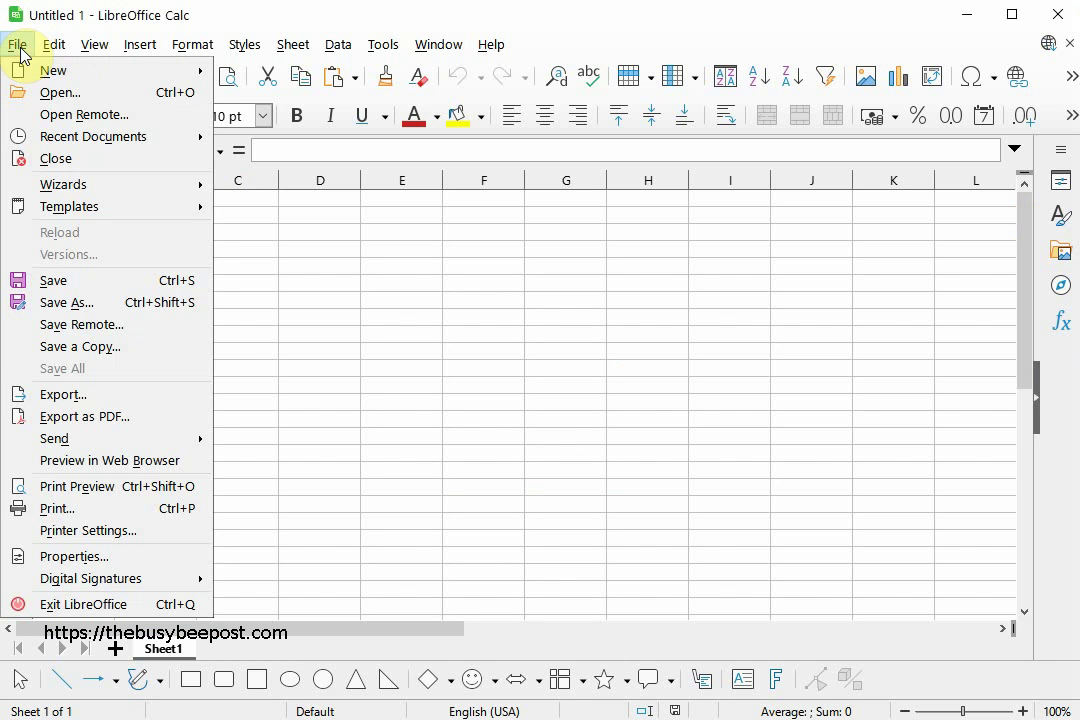
{"action": "left_click", "coordinate": [40, 93]}
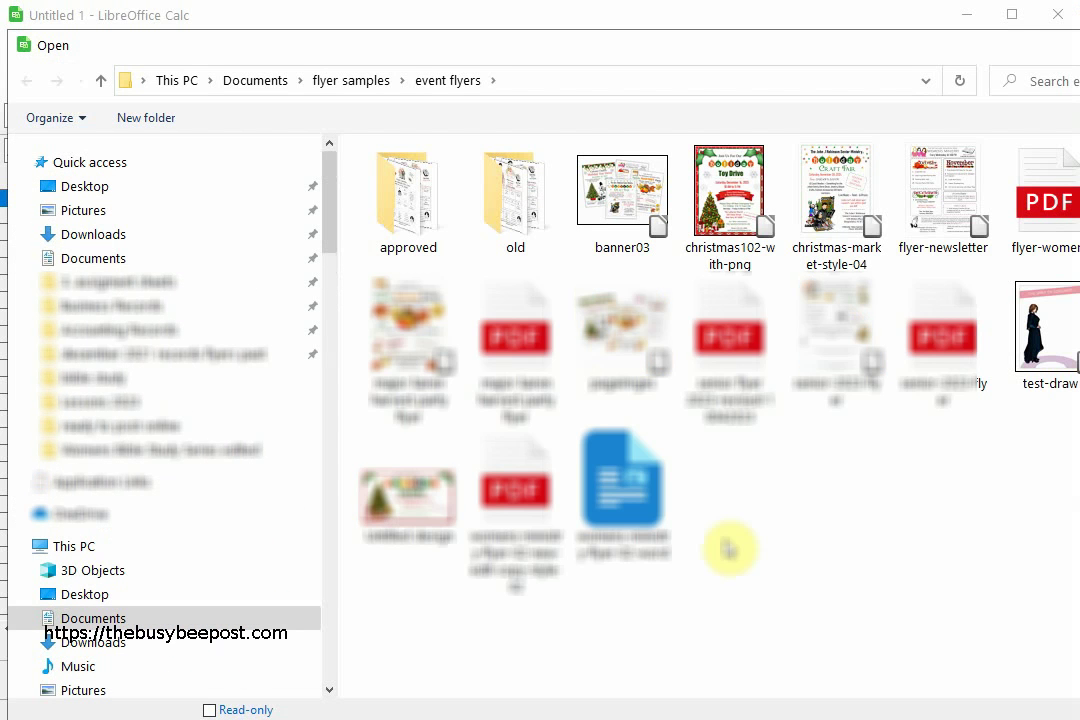
{"action": "left_click", "coordinate": [120, 193]}
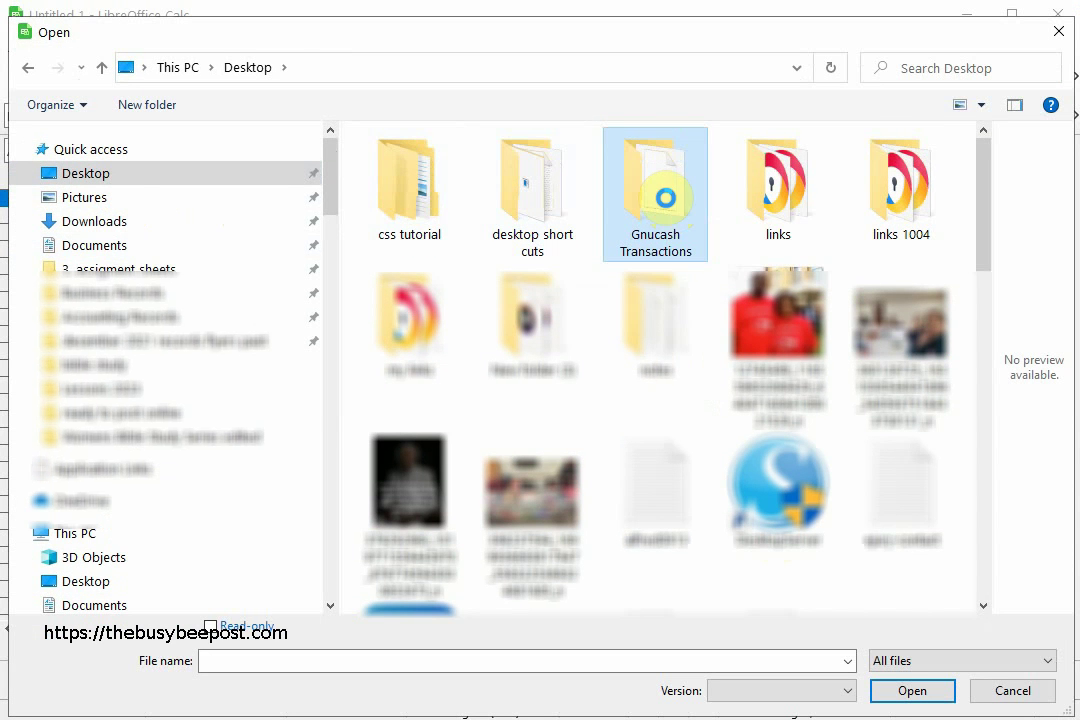
{"action": "double_click", "coordinate": [665, 197]}
{"action": "left_click", "coordinate": [392, 172]}
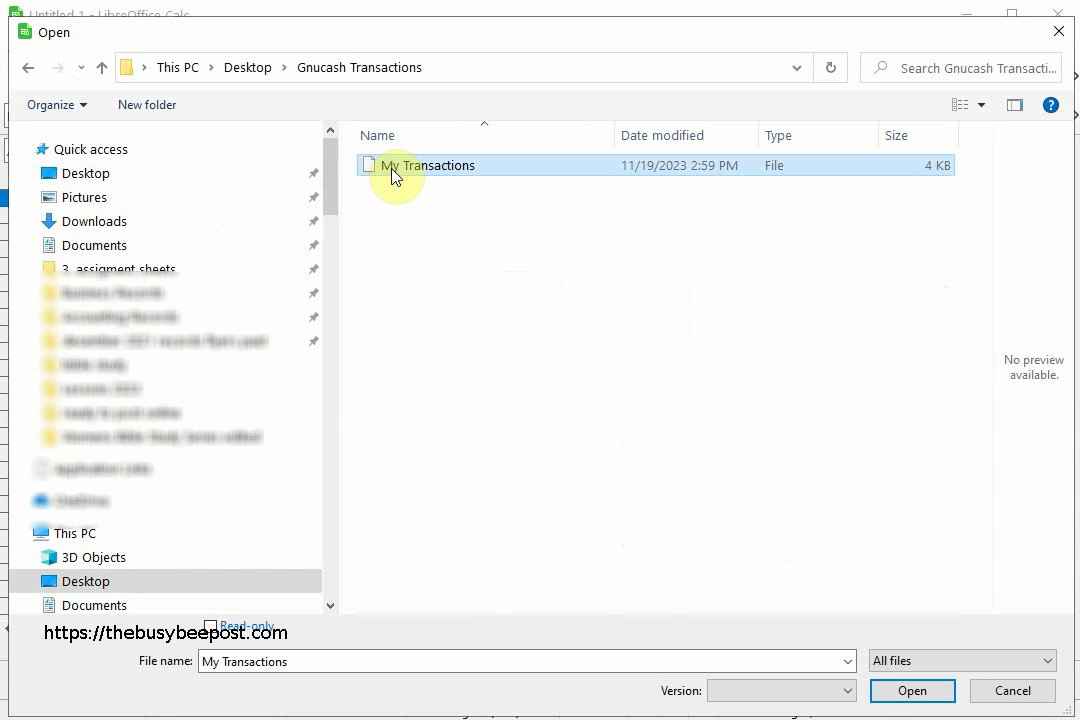
{"action": "left_click", "coordinate": [912, 691]}
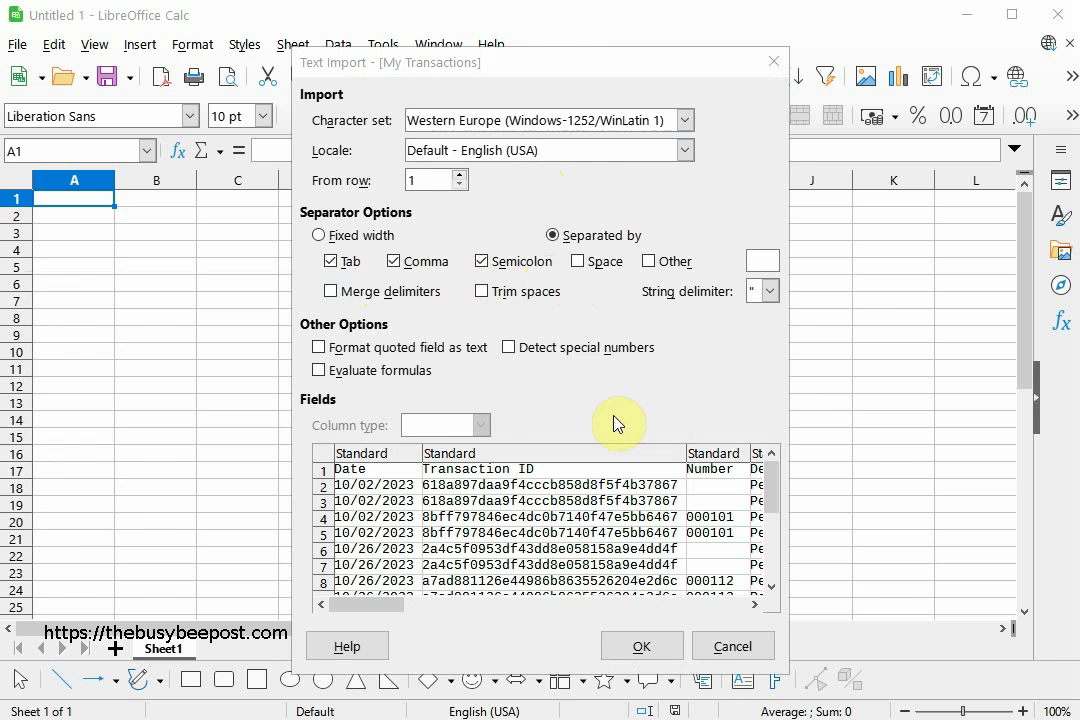
Accept the text import settings and review the columns from Date (A) through Rate/Price (R).
{"action": "left_click", "coordinate": [643, 648]}
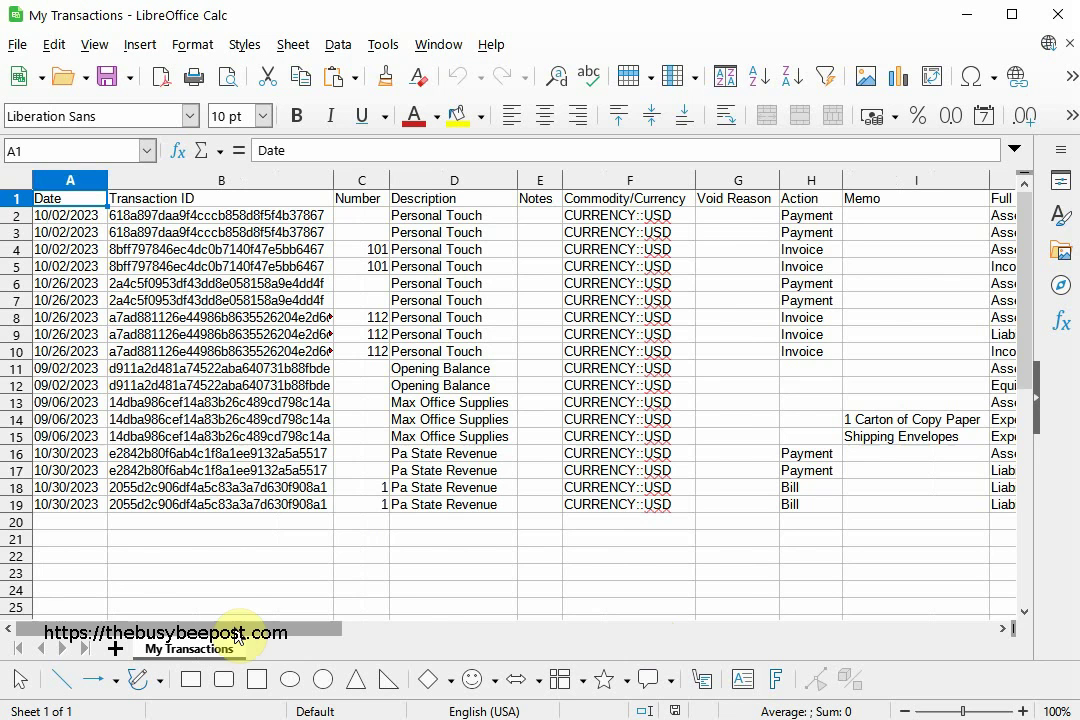
{"action": "left_click_drag", "start_coordinate": [235, 627], "coordinate": [255, 663]}
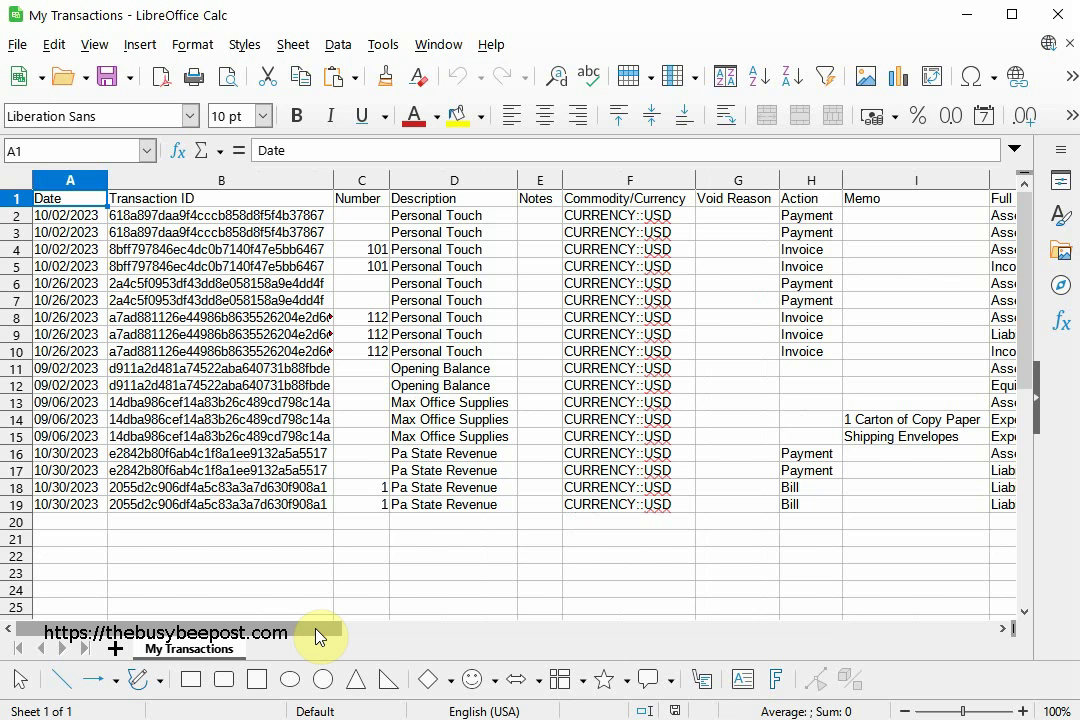
{"action": "left_click_drag", "start_coordinate": [317, 636], "coordinate": [687, 690]}
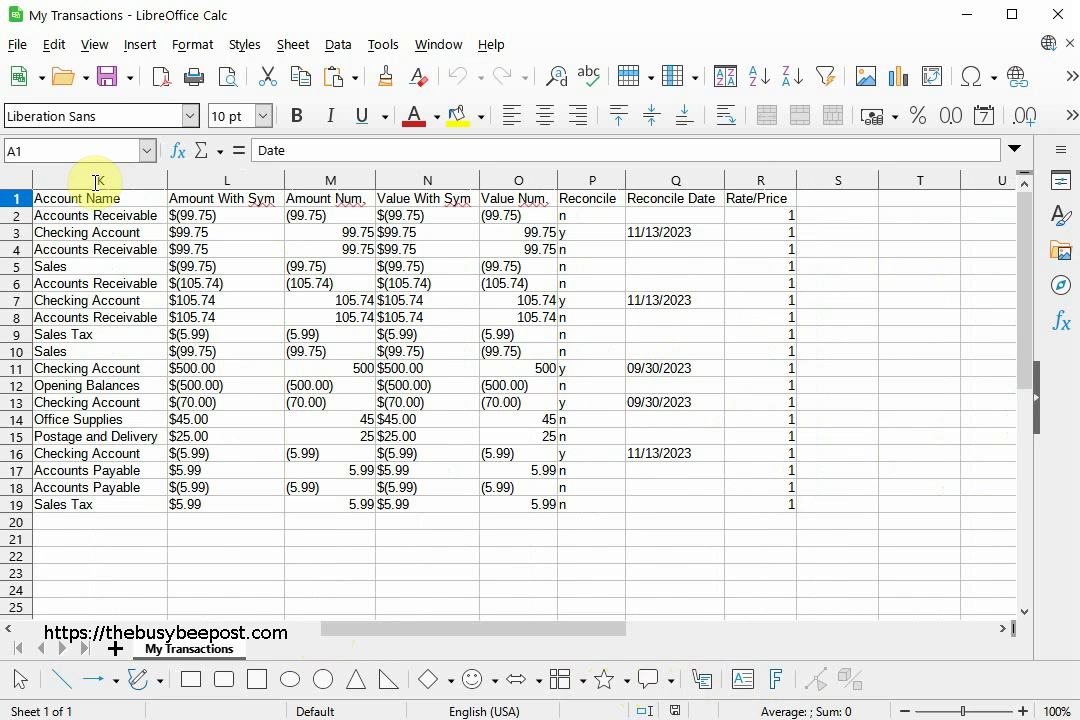
Save My Transactions through File > Save As with ODF Spreadsheet as the file type.
{"action": "left_click", "coordinate": [17, 45]}
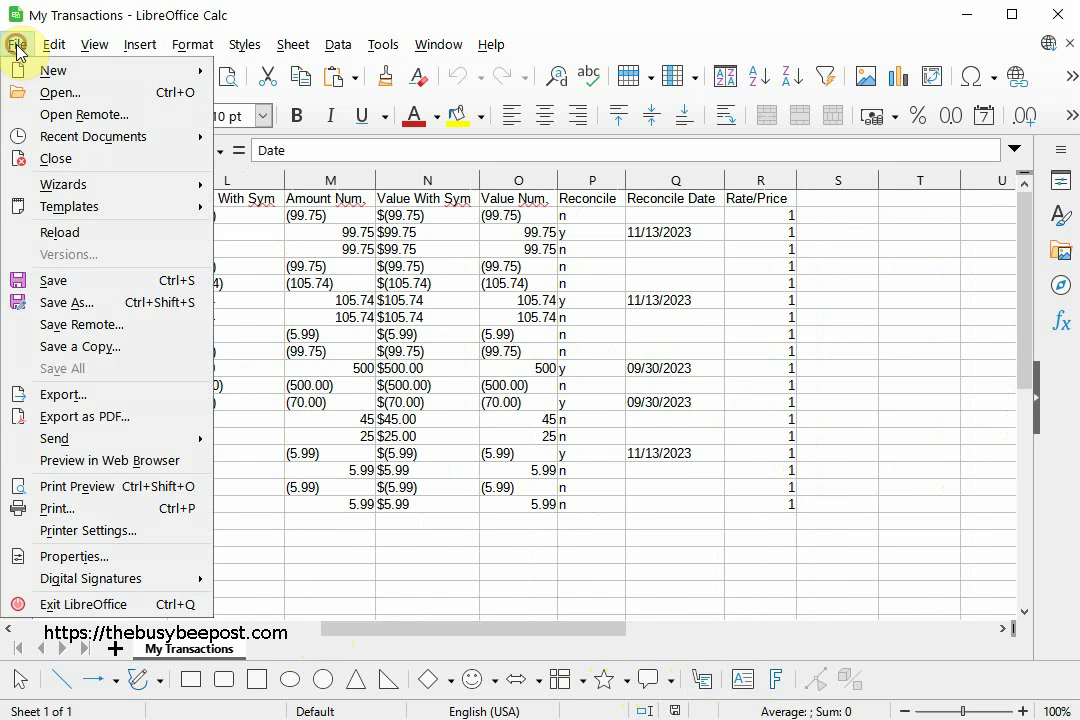
{"action": "left_click", "coordinate": [55, 303]}
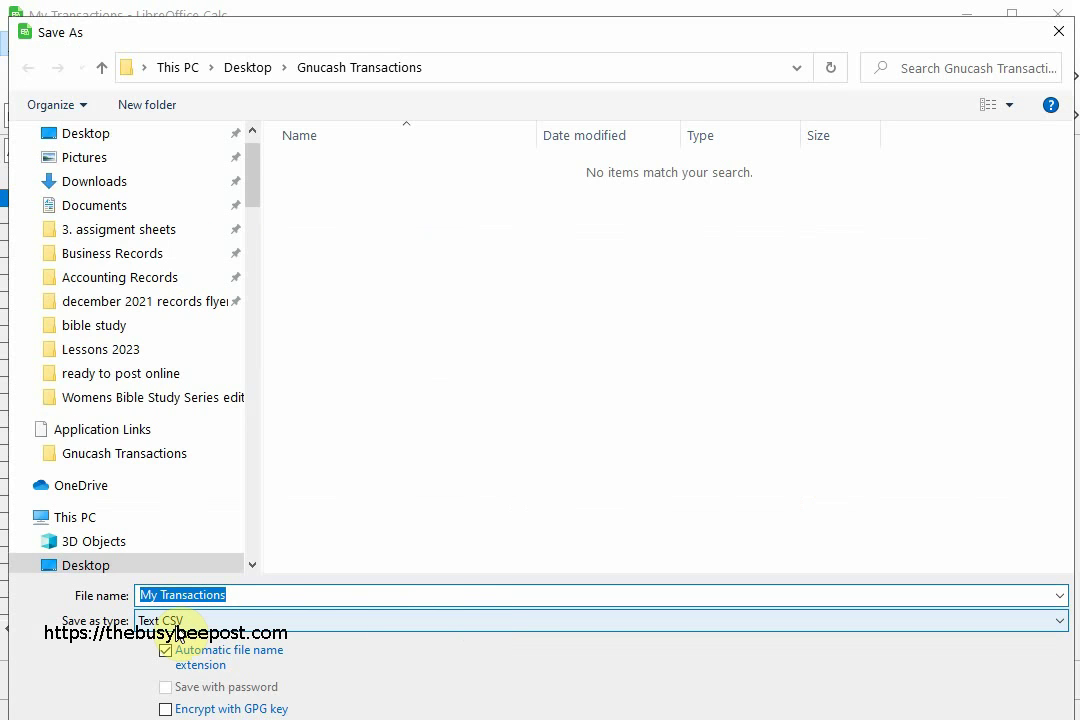
{"action": "left_click", "coordinate": [1057, 622]}
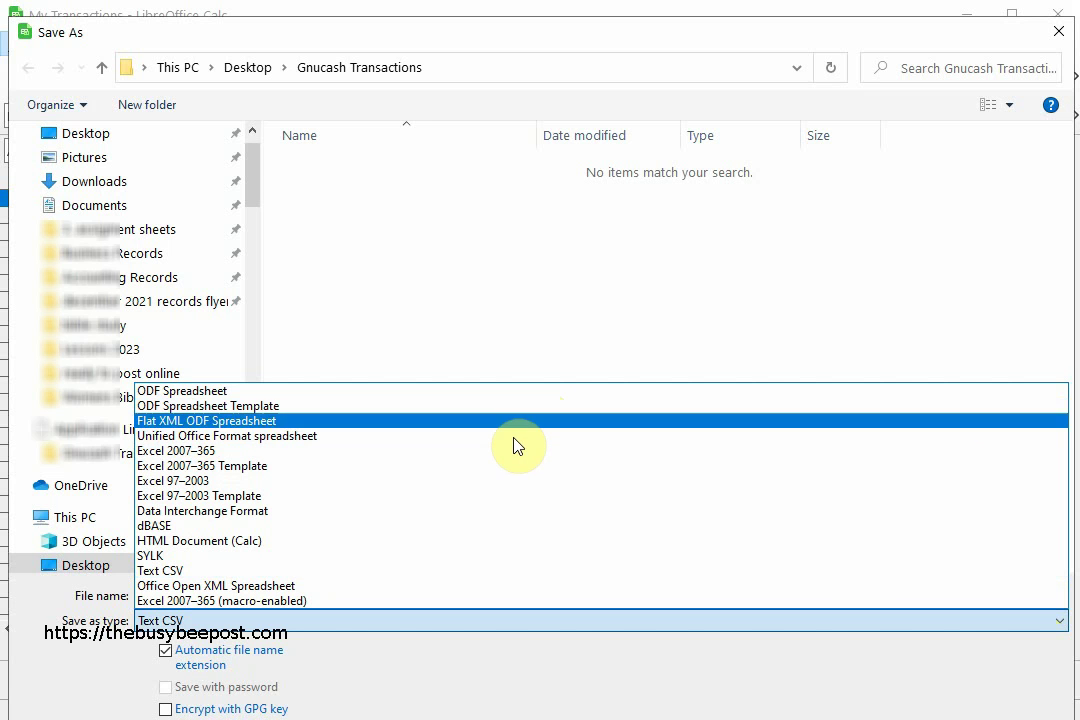
{"action": "left_click", "coordinate": [520, 391]}
Confirm the ODF save, then select the 20 KB OpenDocument My Transactions file in the Open dialog.
{"action": "key", "text": "Return"}
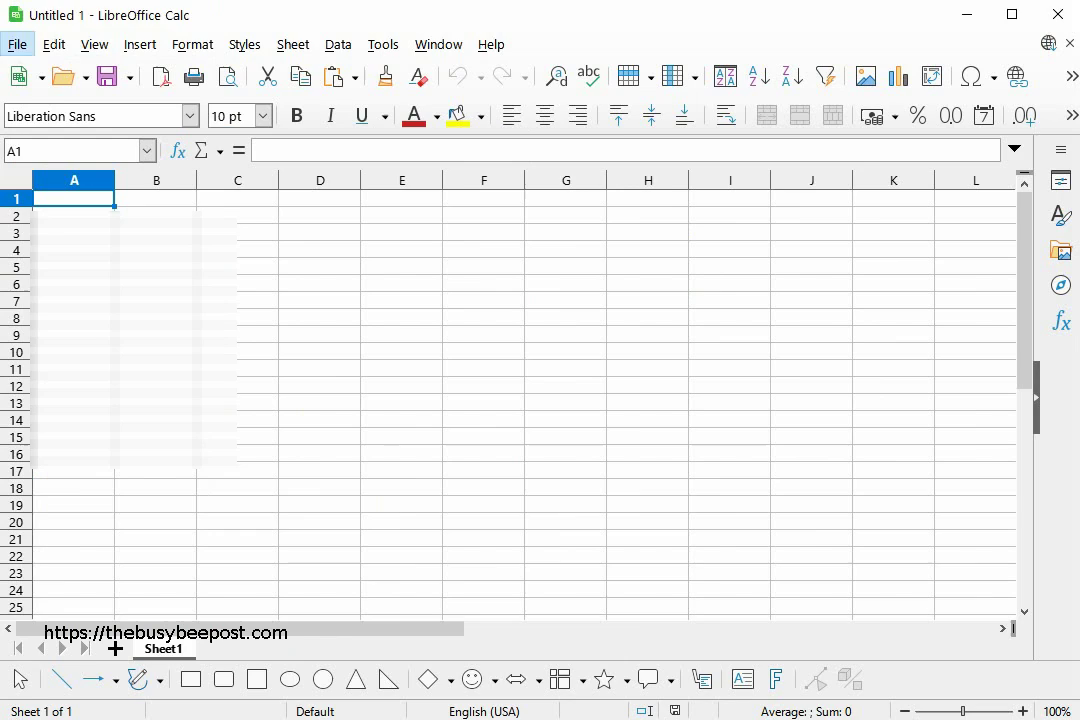
{"action": "key", "text": "ctrl+o"}
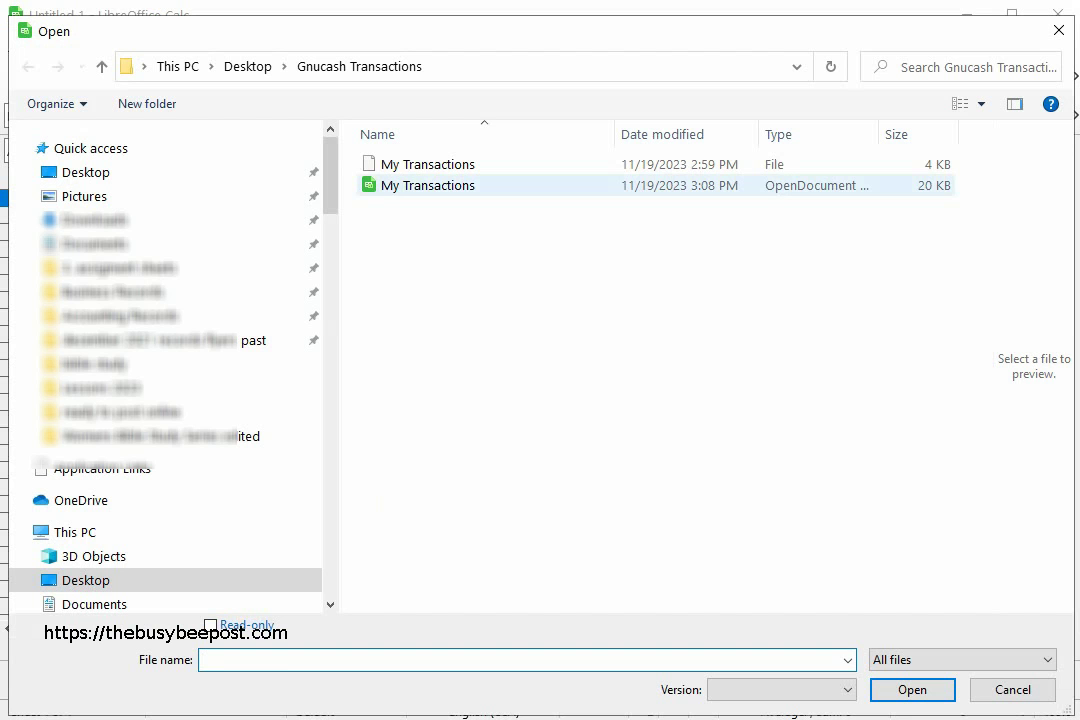
{"action": "left_click", "coordinate": [428, 185]}
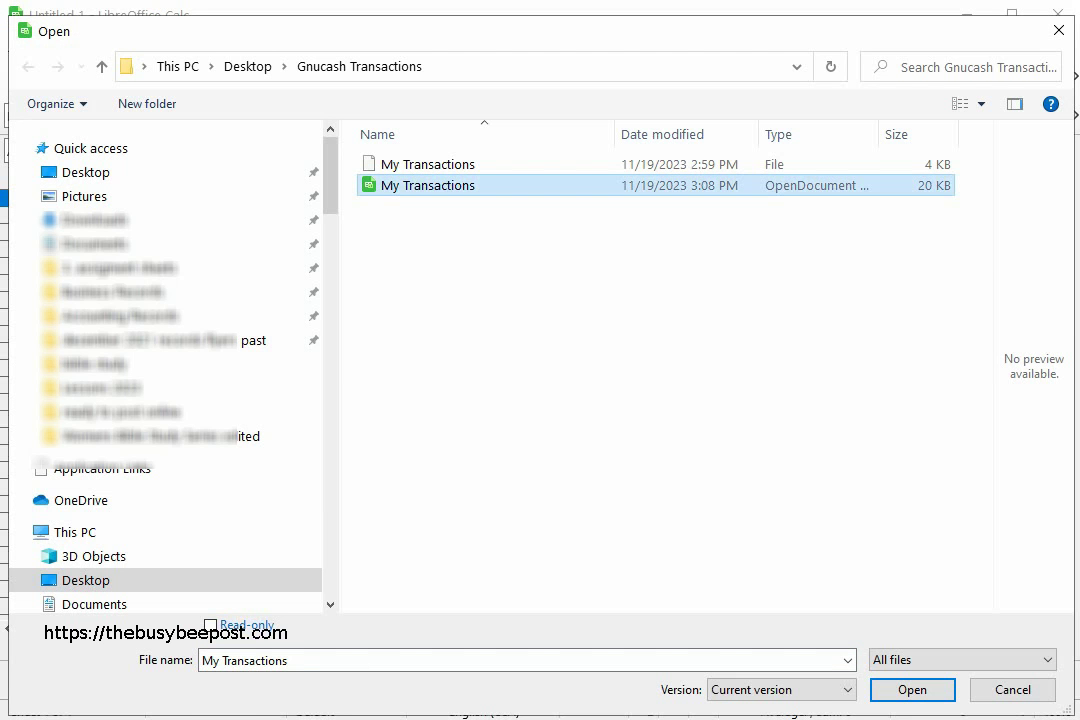